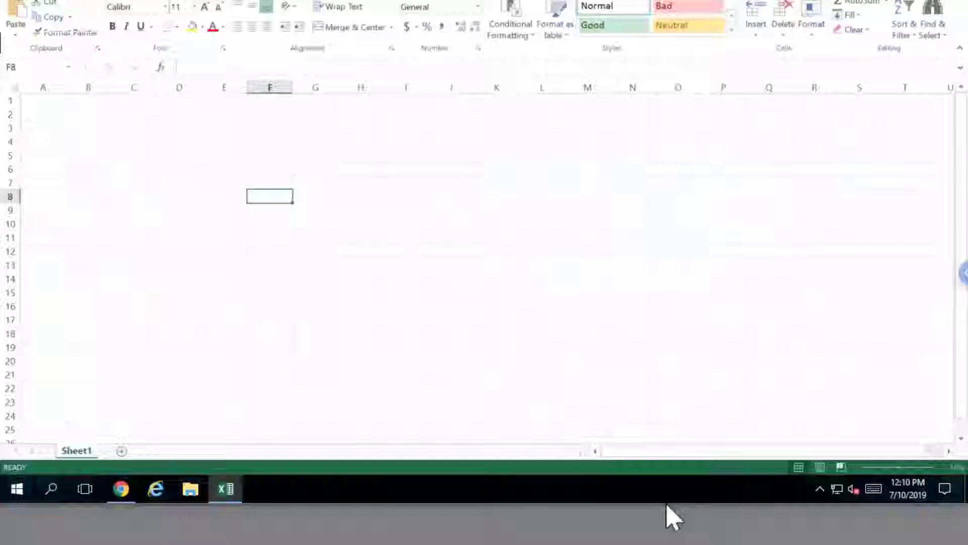
Launch the IBM Planning Analytics add-in from the IBM ribbon tab on the blank sheet
click(148, 155)
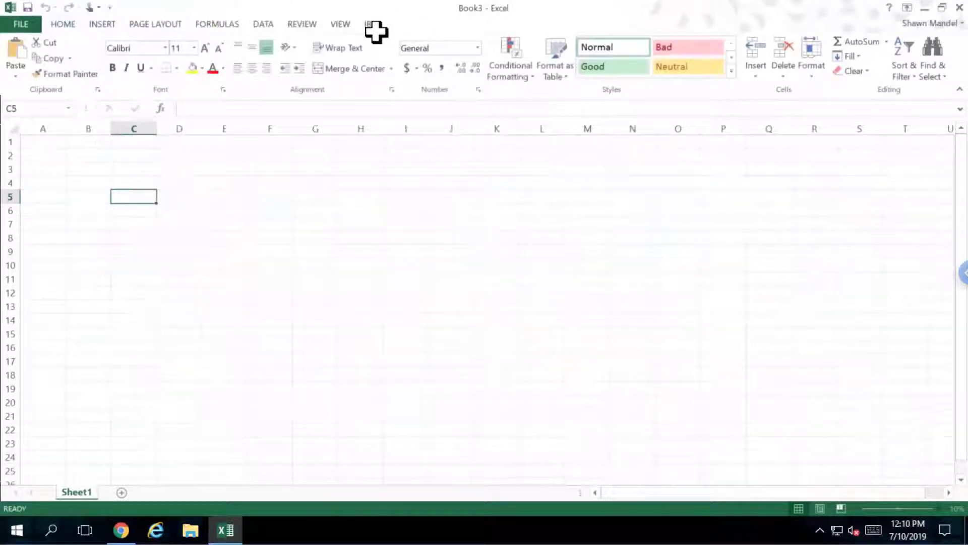
click(377, 25)
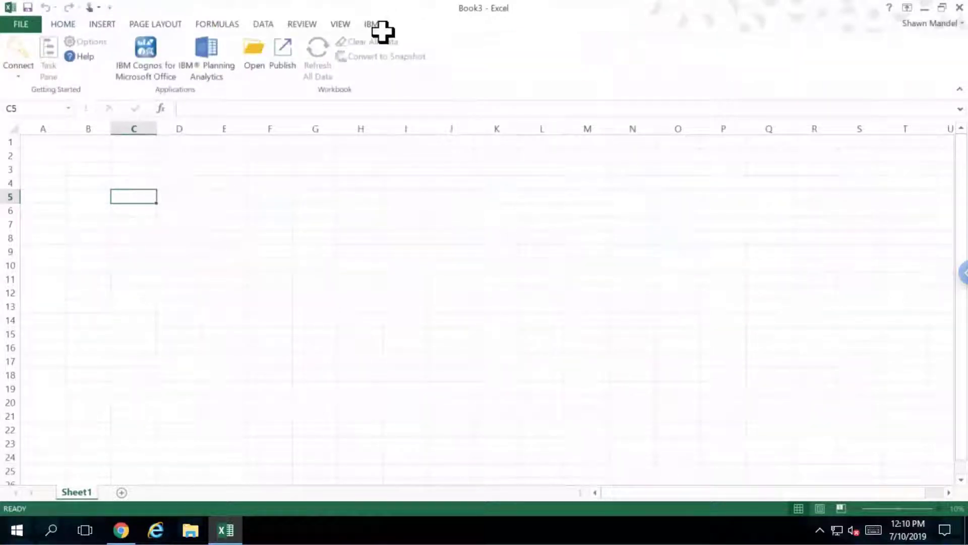
click(218, 68)
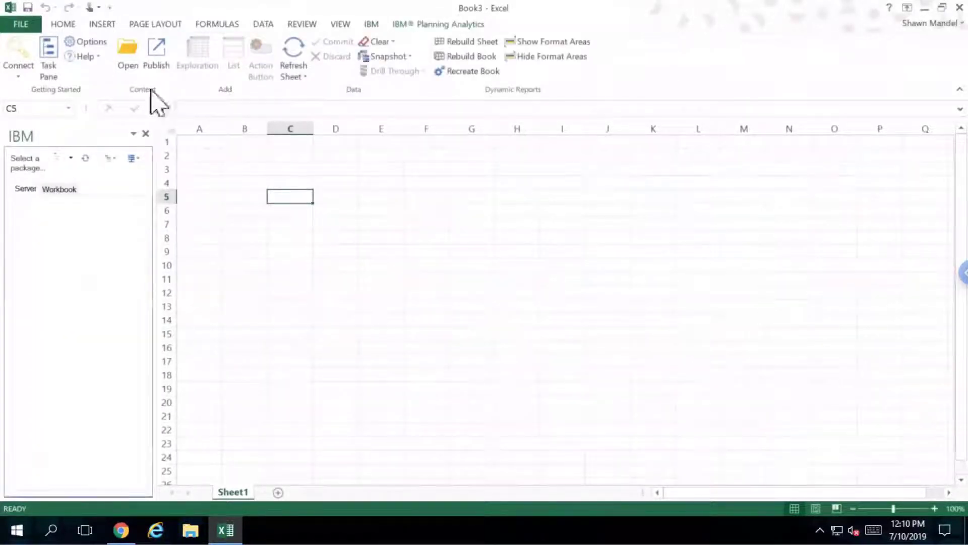
Connect to the Cognos BI server and sign in with the username and password
click(19, 76)
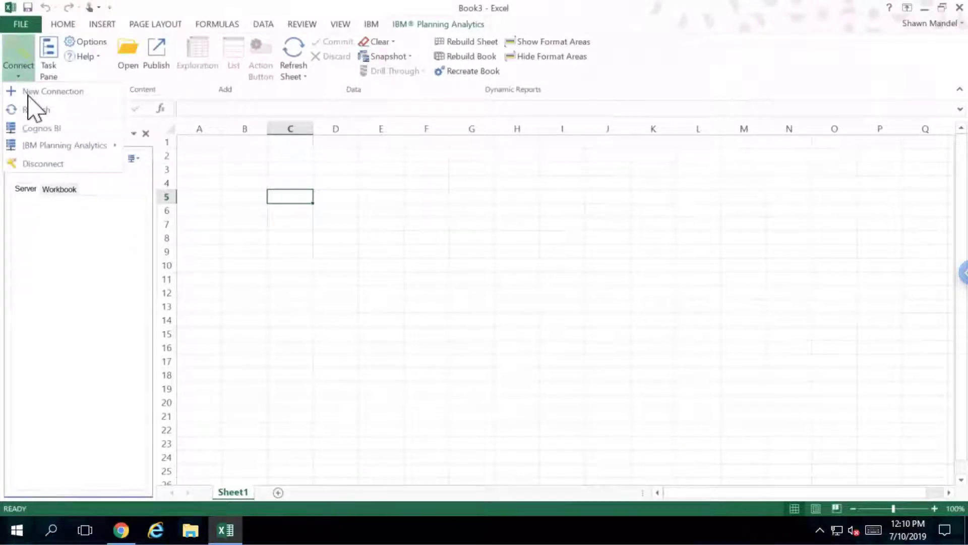
click(40, 128)
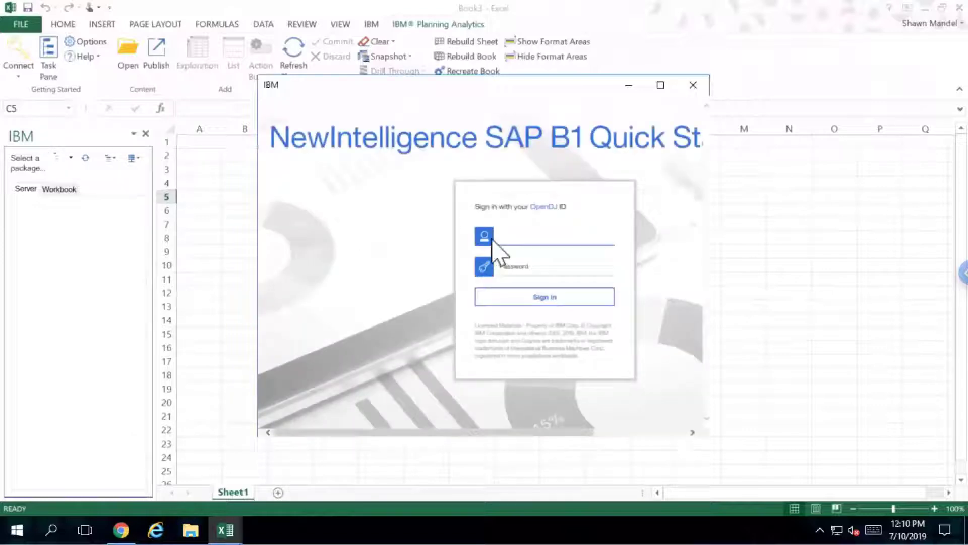
click(511, 233)
click(526, 267)
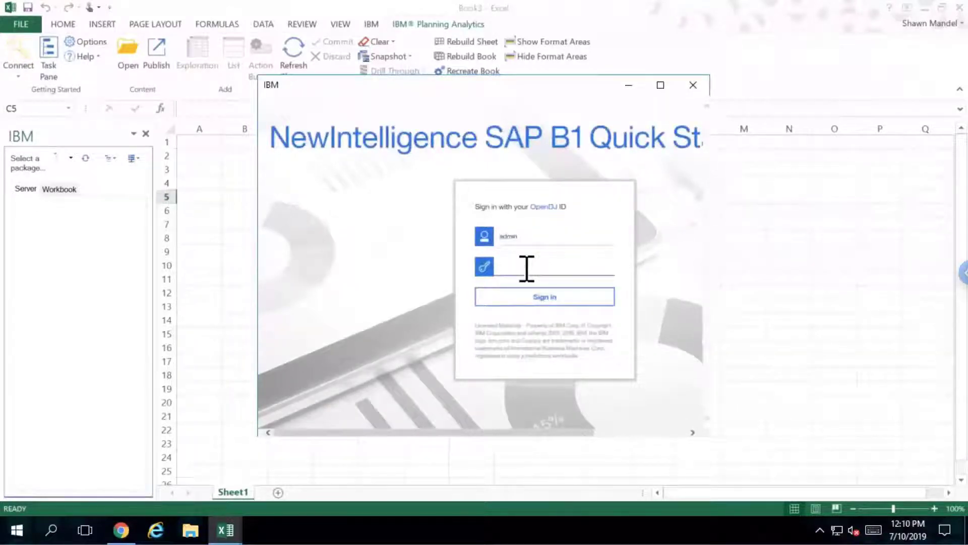
click(545, 298)
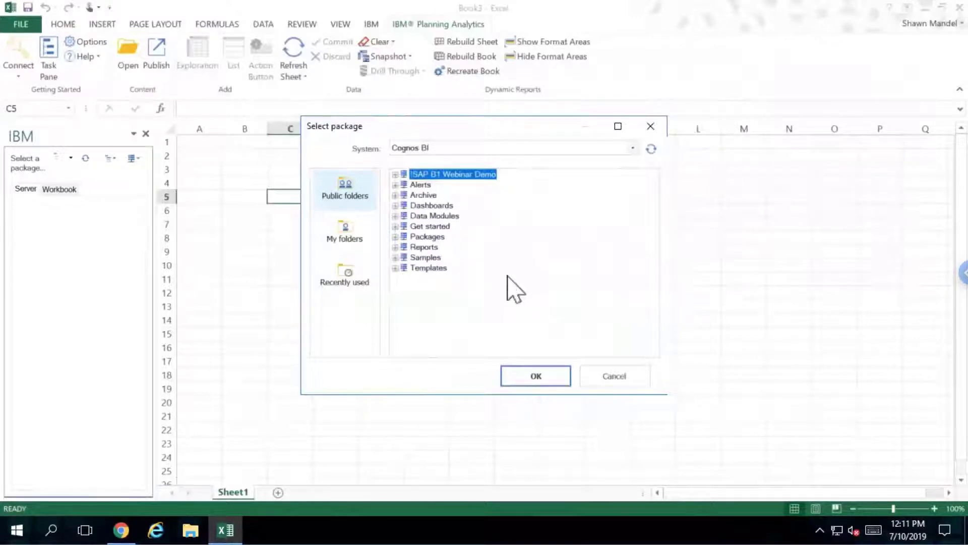
Choose the GL Income Statement package from the Packages folder
click(395, 236)
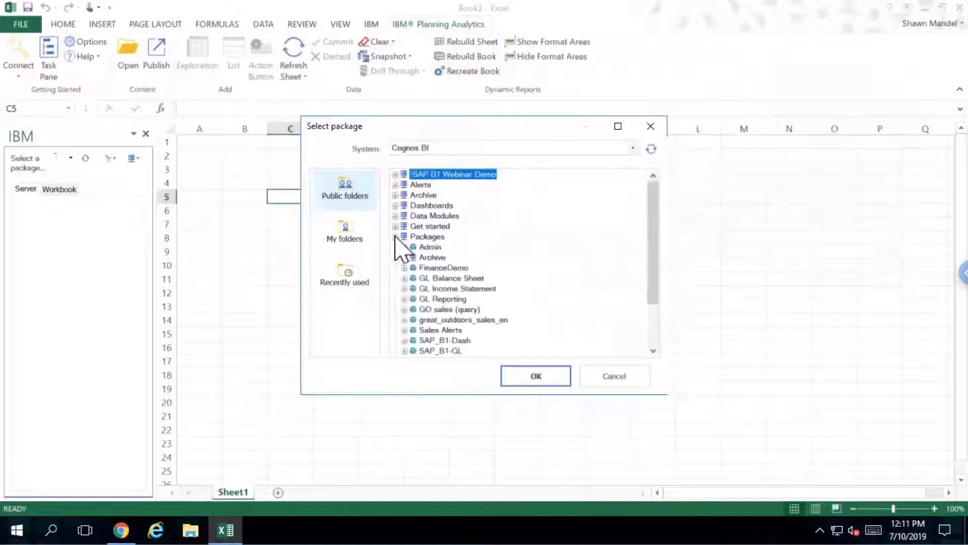
click(466, 288)
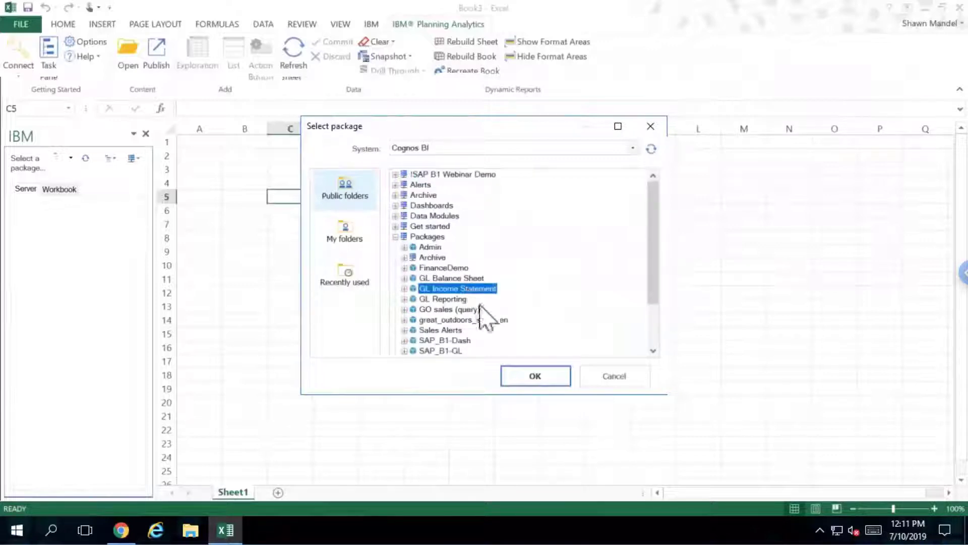
click(533, 381)
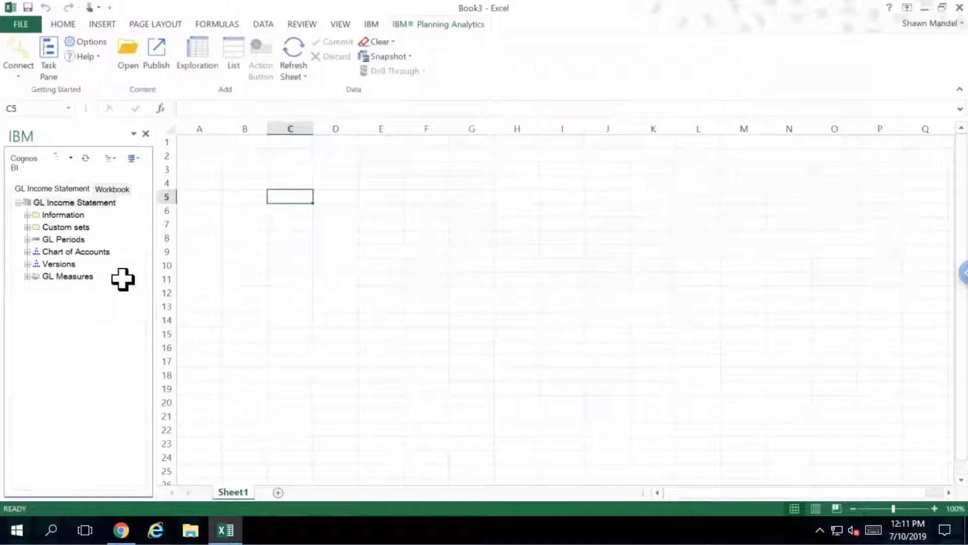
Expand GL Periods to the 2019/Q1 months, Chart of Accounts to Profit after Financing, Versions and GL Measures
click(27, 240)
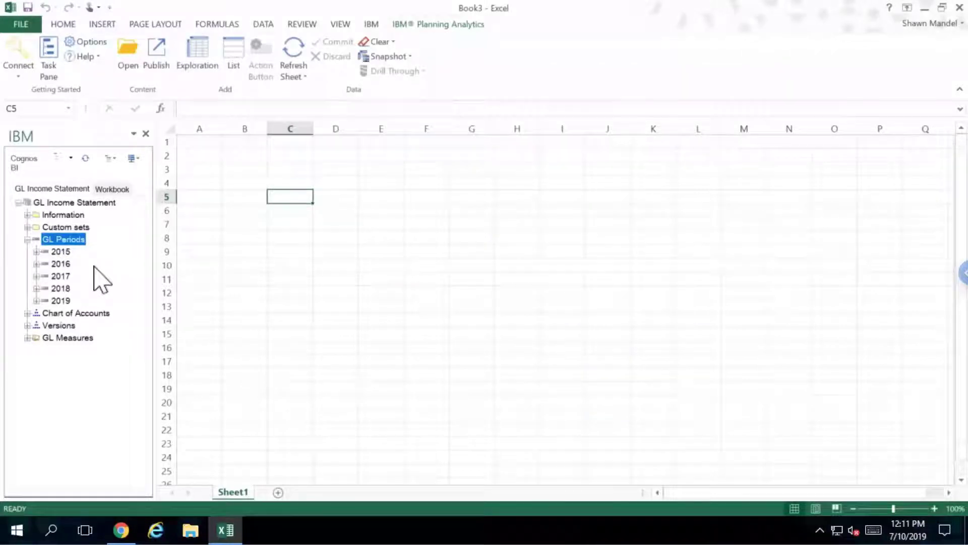
click(36, 300)
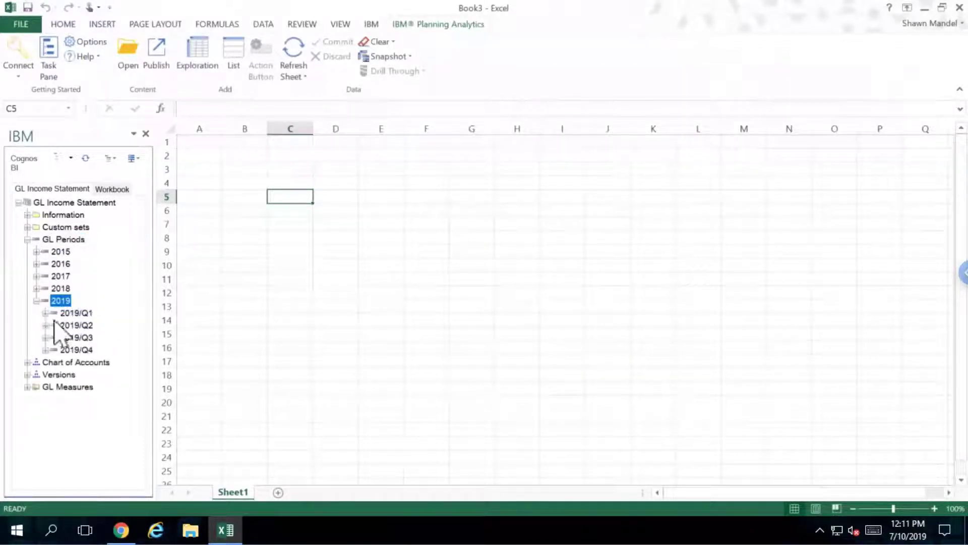
click(45, 313)
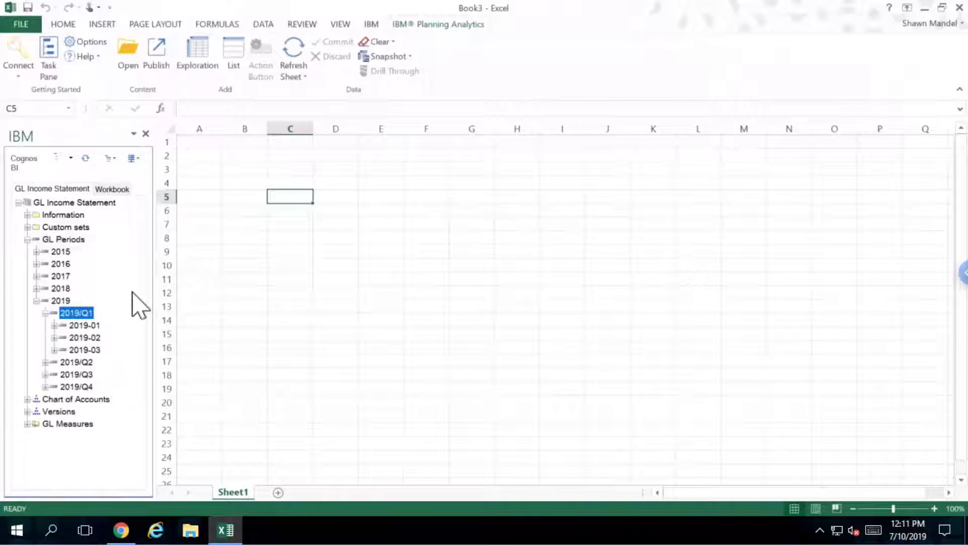
click(28, 399)
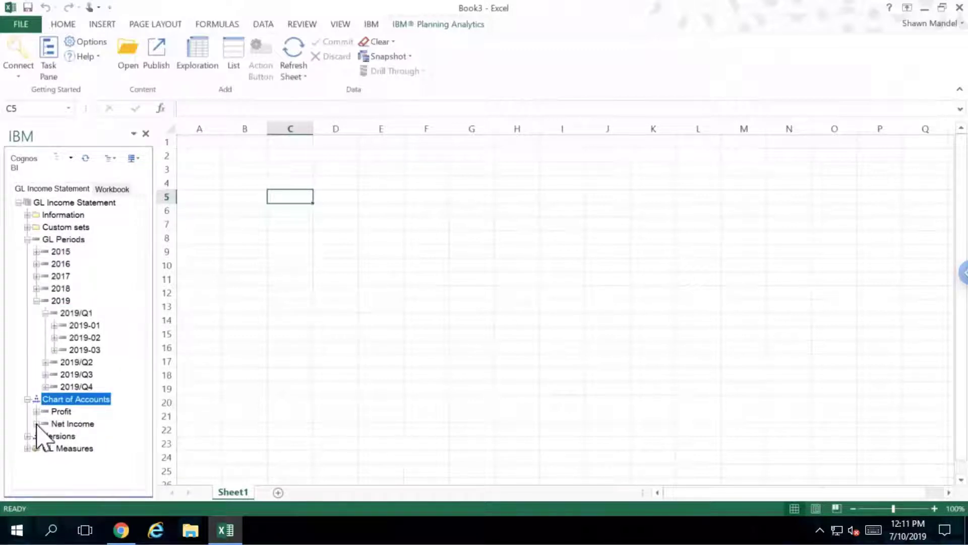
click(36, 423)
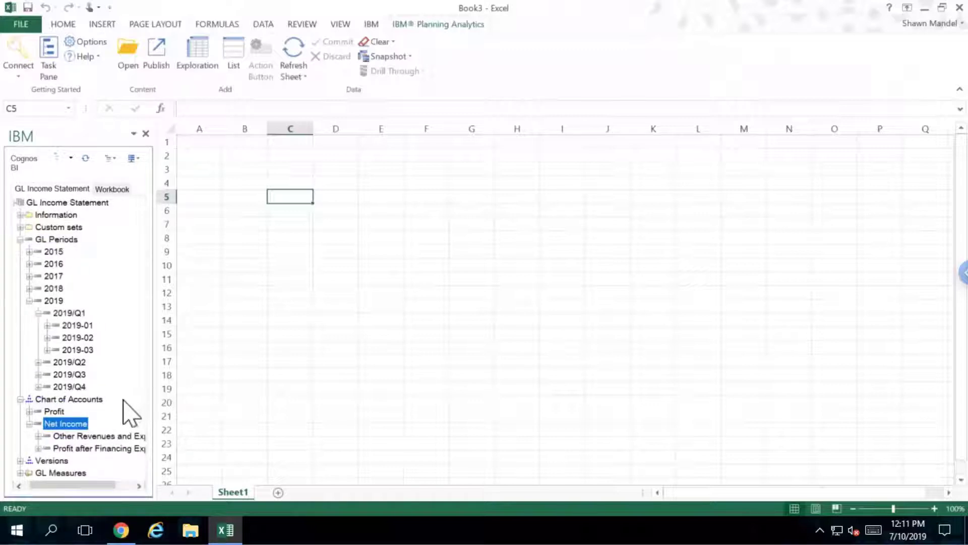
click(39, 448)
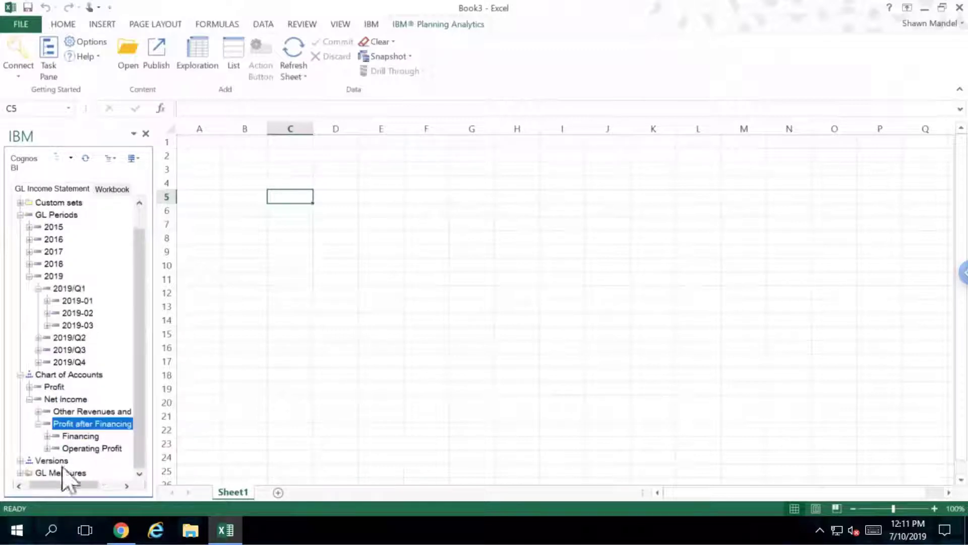
click(31, 463)
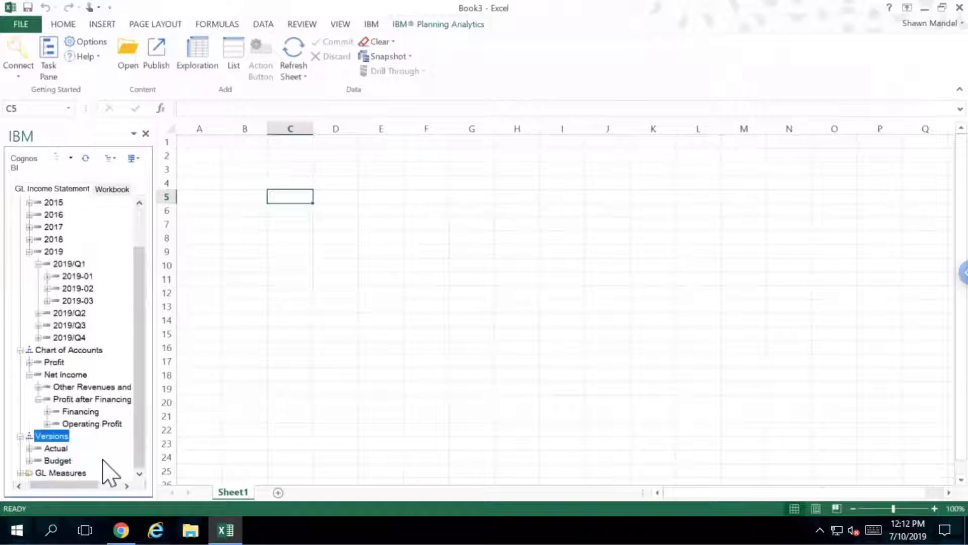
click(22, 473)
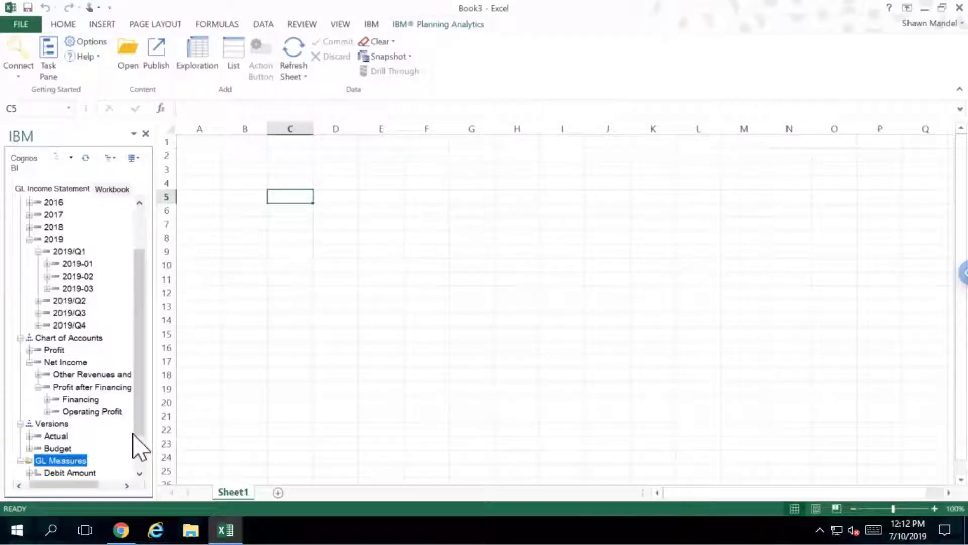
scroll(139, 459, down, 1)
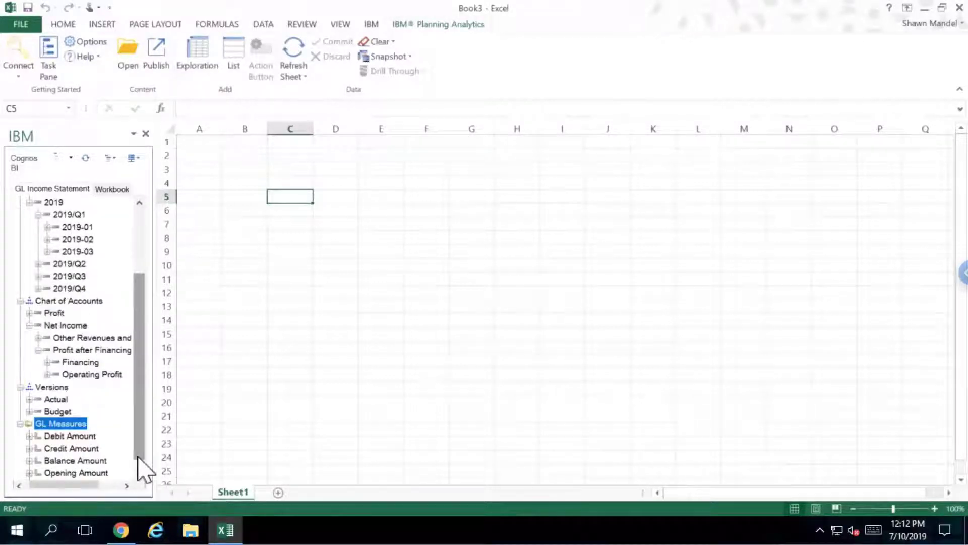
scroll(137, 457, down, 1)
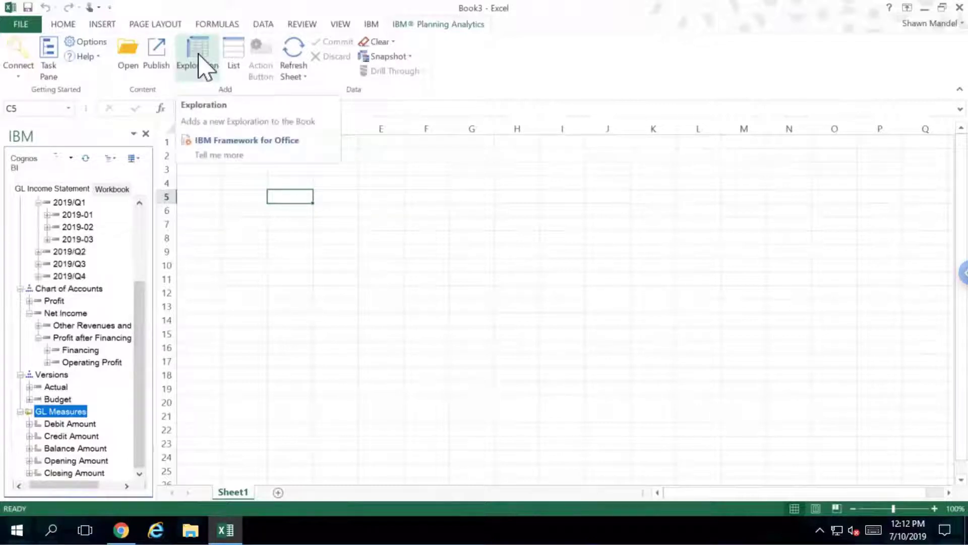
Insert a new exploration and expand Custom sets to show the Income Statement set
click(197, 55)
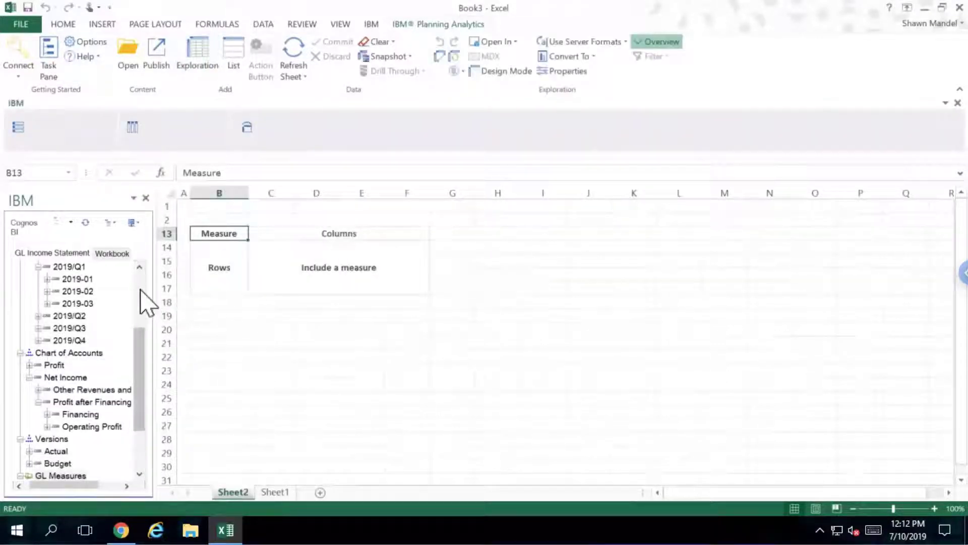
scroll(140, 289, up, 3)
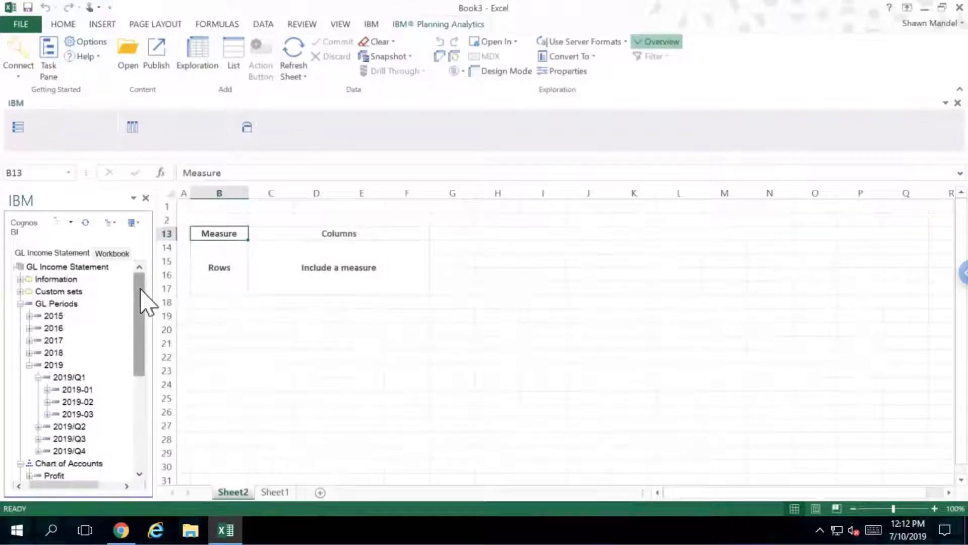
click(20, 291)
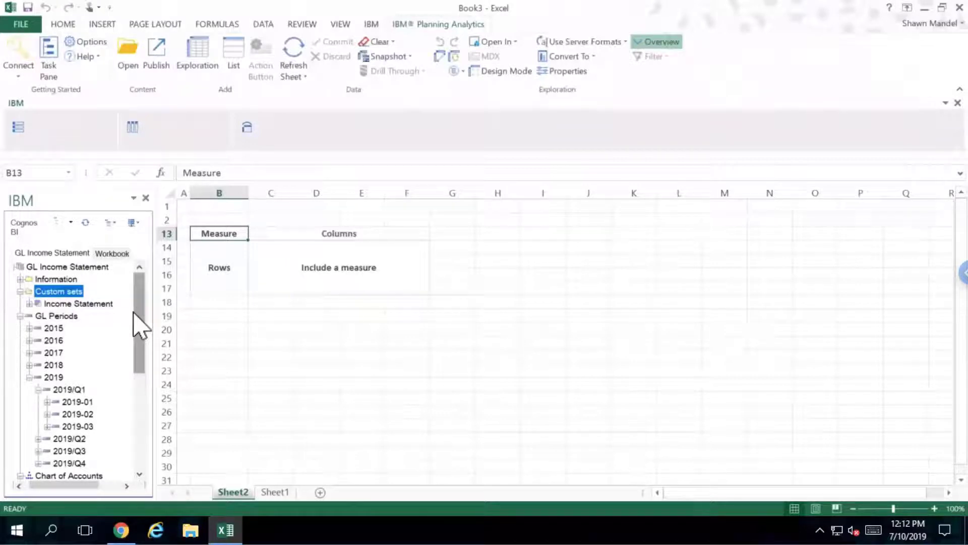
Put the Income Statement custom set on the rows and period 2019-01 on the columns
click(80, 304)
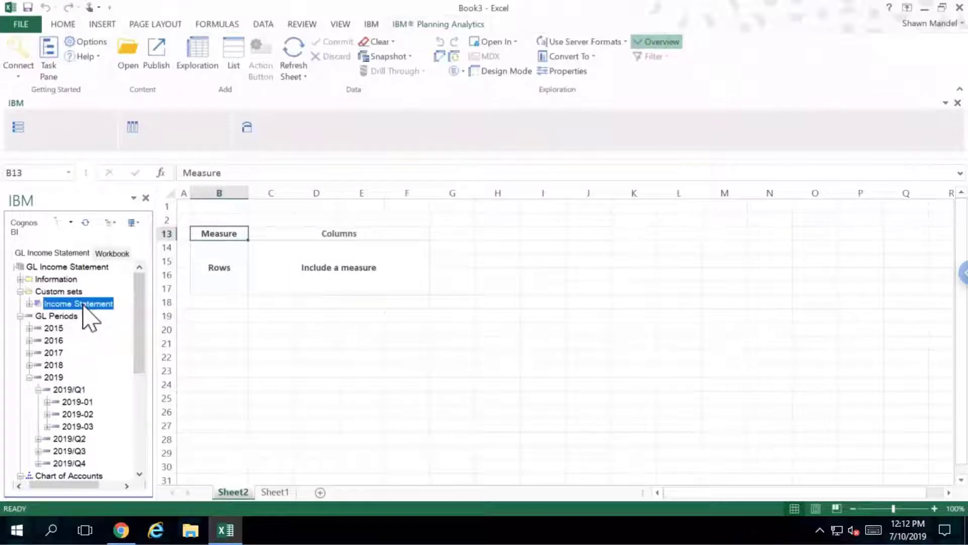
drag(84, 305, 211, 272)
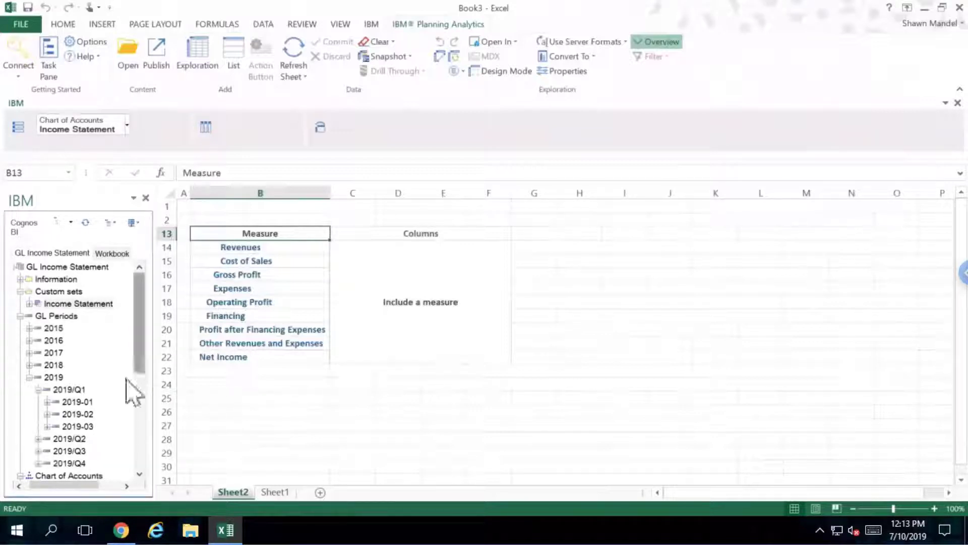
click(78, 403)
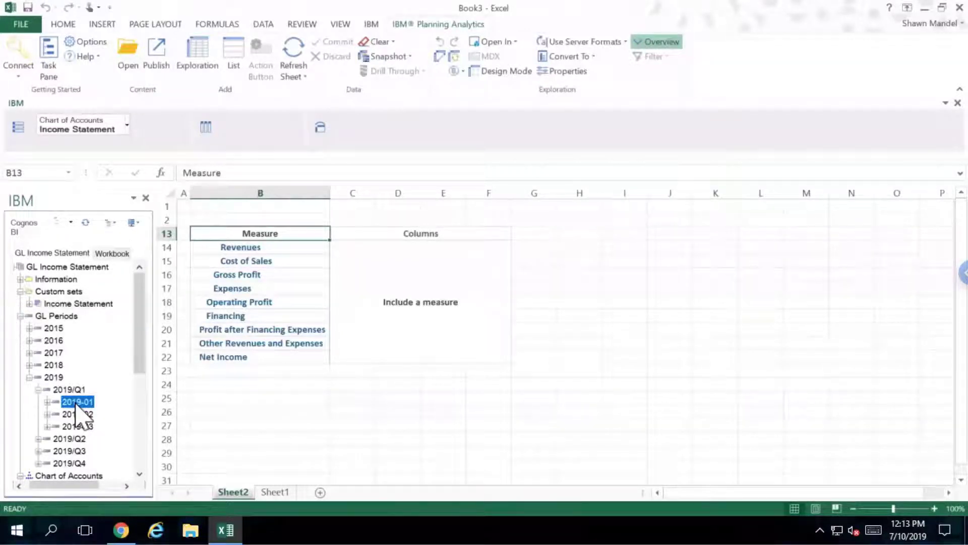
drag(78, 413, 422, 241)
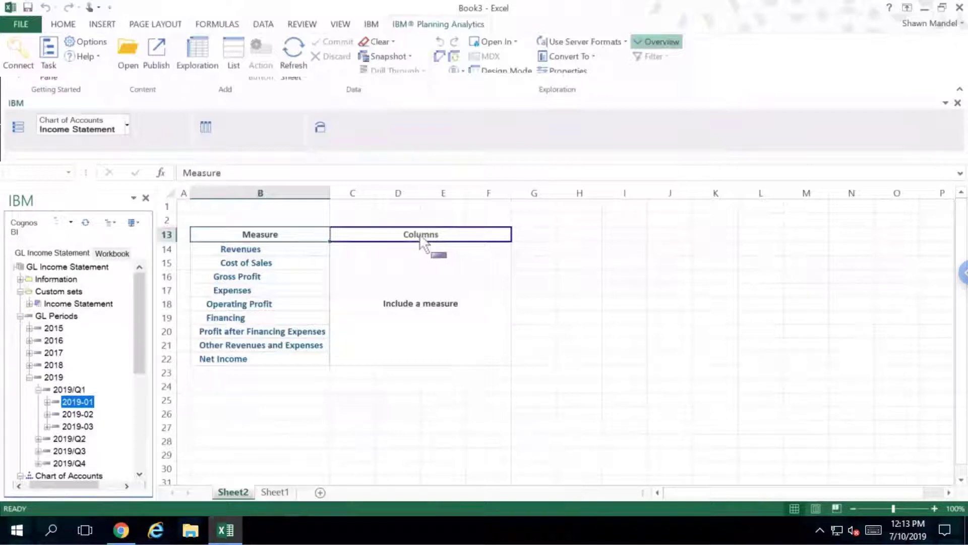
drag(423, 241, 423, 241)
drag(422, 241, 423, 241)
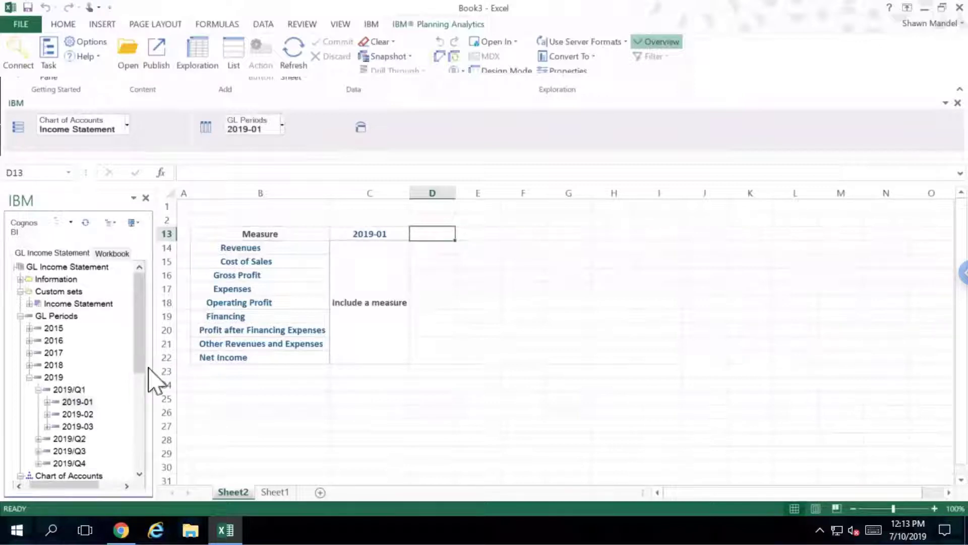
drag(140, 375, 141, 398)
Make Balance Amount the measure, giving 2019-01 Revenues of 5,290,307.95
scroll(139, 399, down, 4)
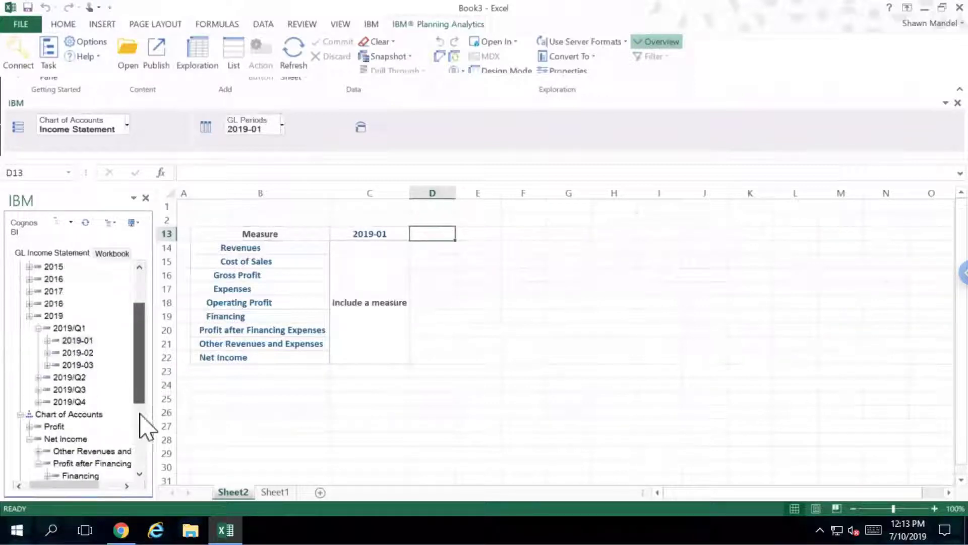
click(76, 440)
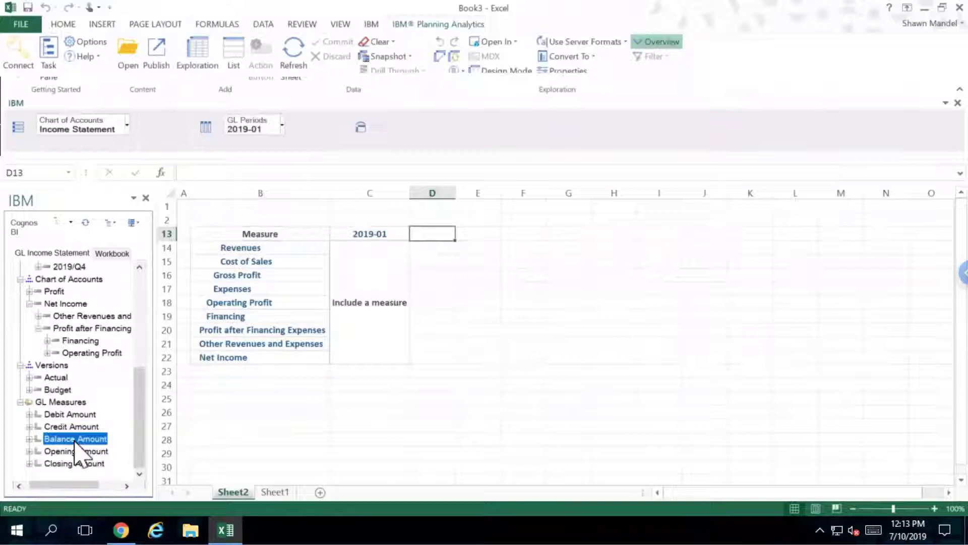
drag(75, 440, 354, 317)
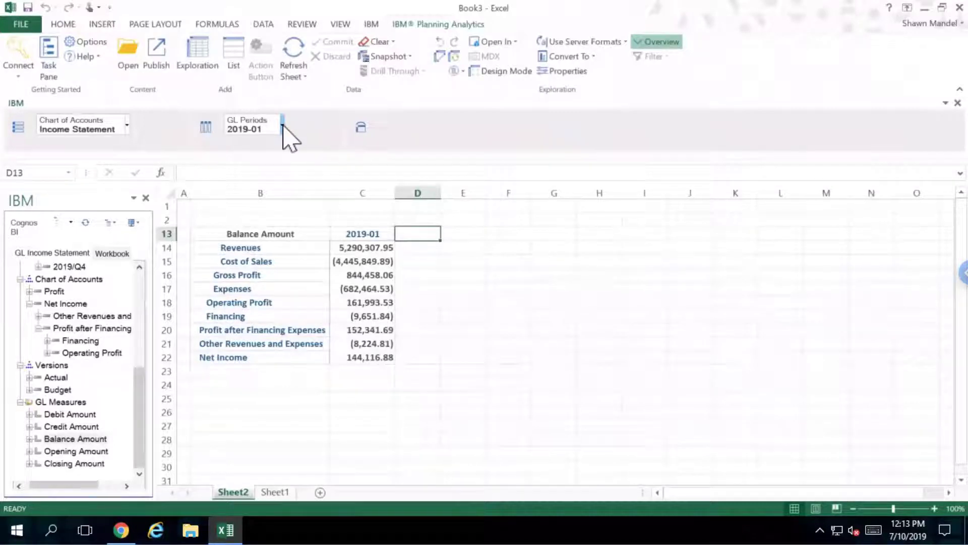
Edit the GL Periods set to add 2019-02 and 2019-03
click(283, 127)
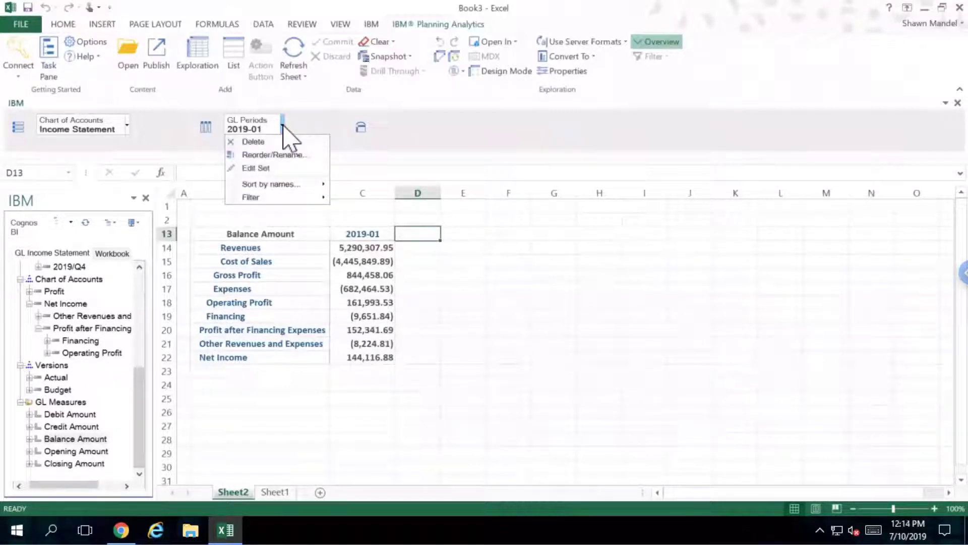
click(286, 167)
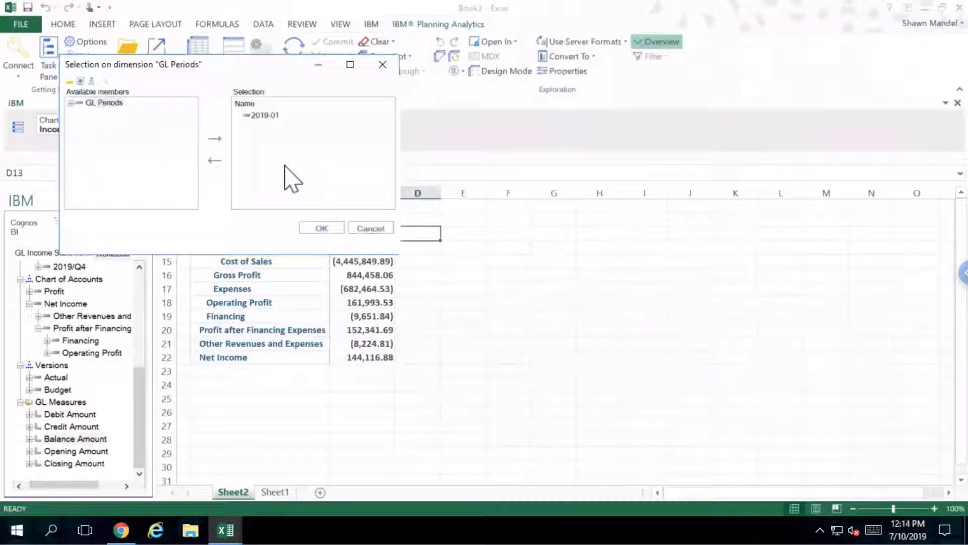
click(71, 103)
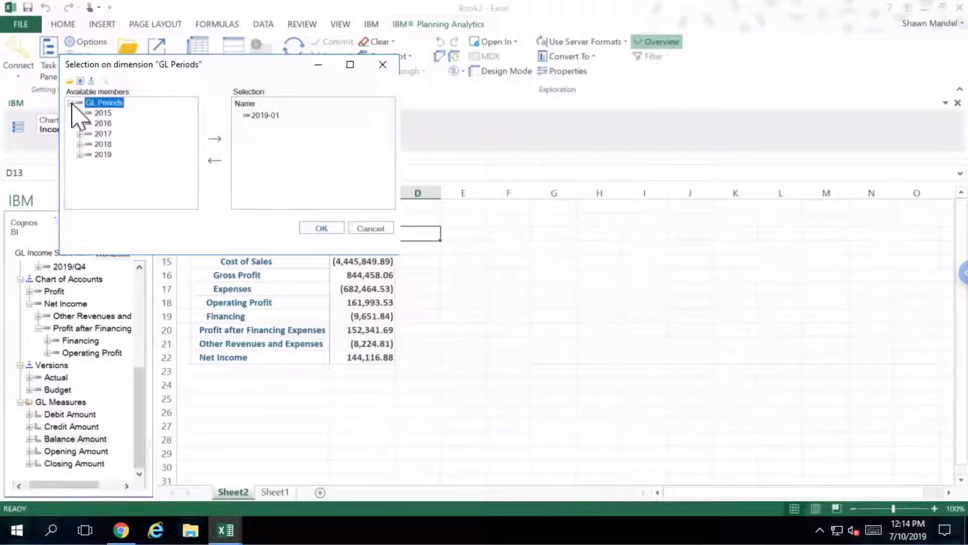
click(79, 155)
click(89, 165)
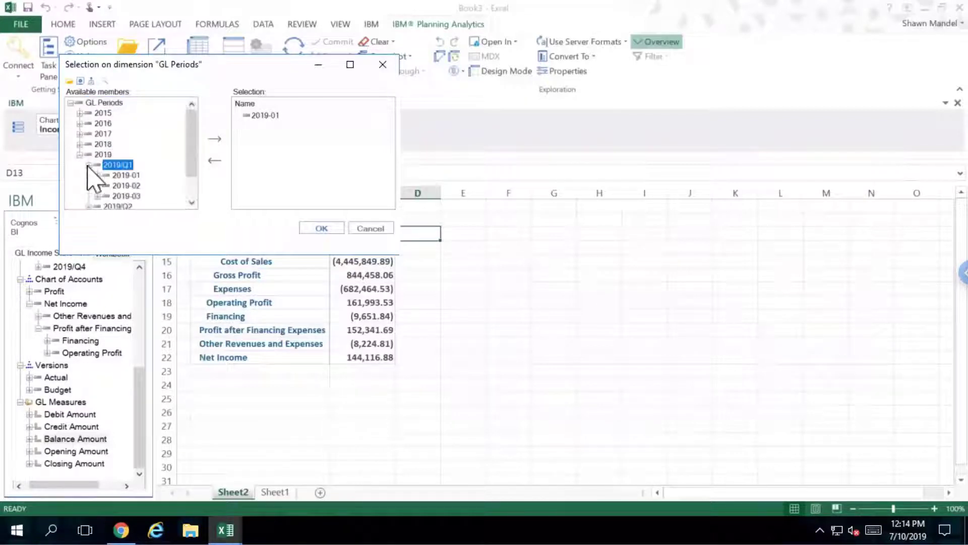
click(126, 186)
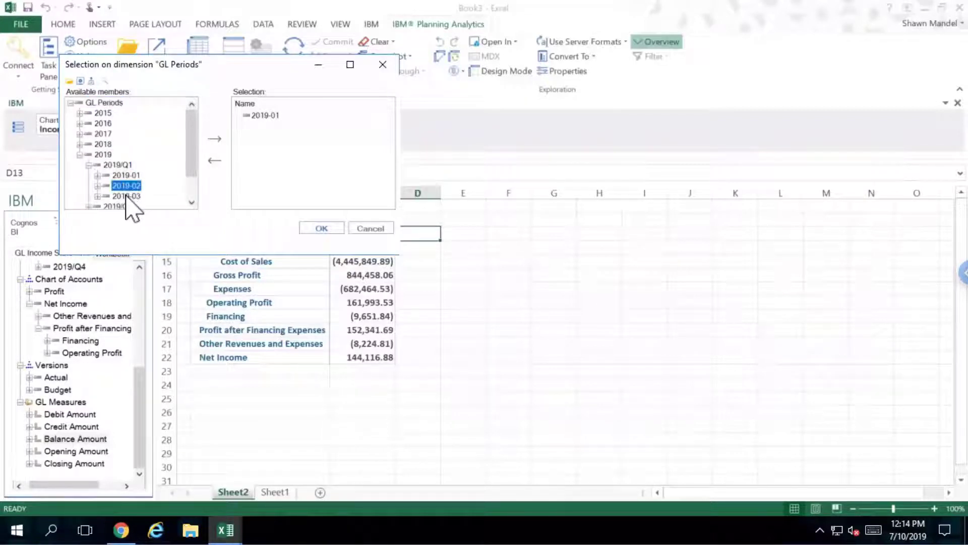
shift+click(127, 197)
click(216, 140)
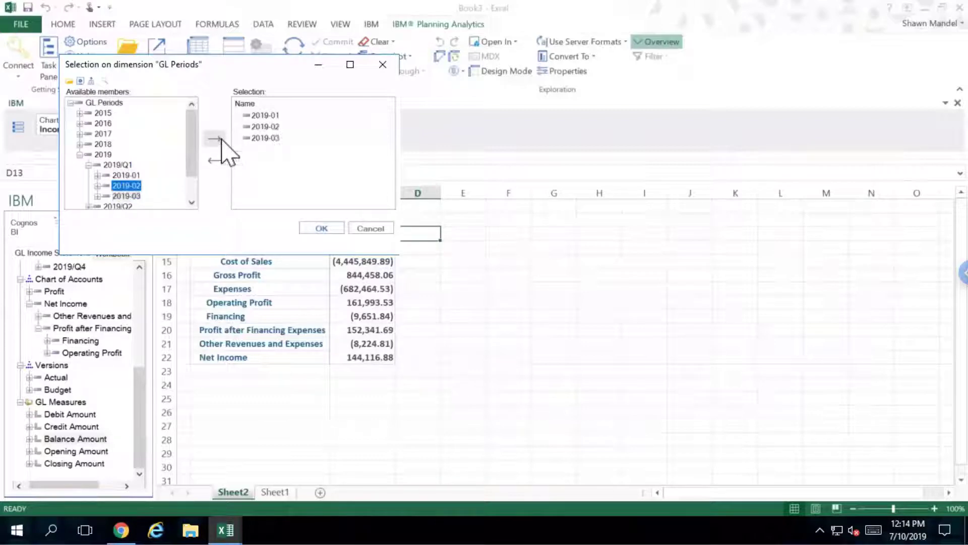
Add the quarters 2019/Q1 and 2018/Q1 to the period set and apply it
click(120, 165)
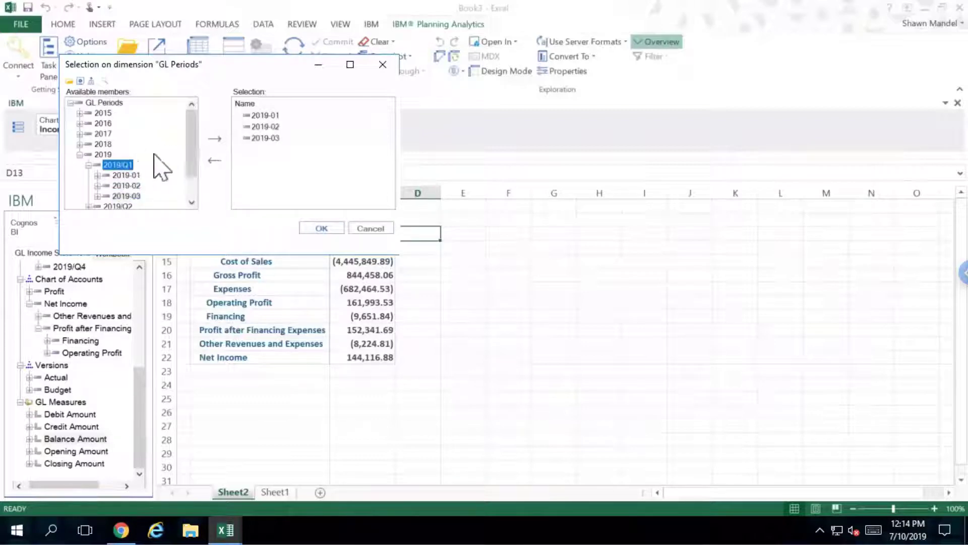
click(216, 139)
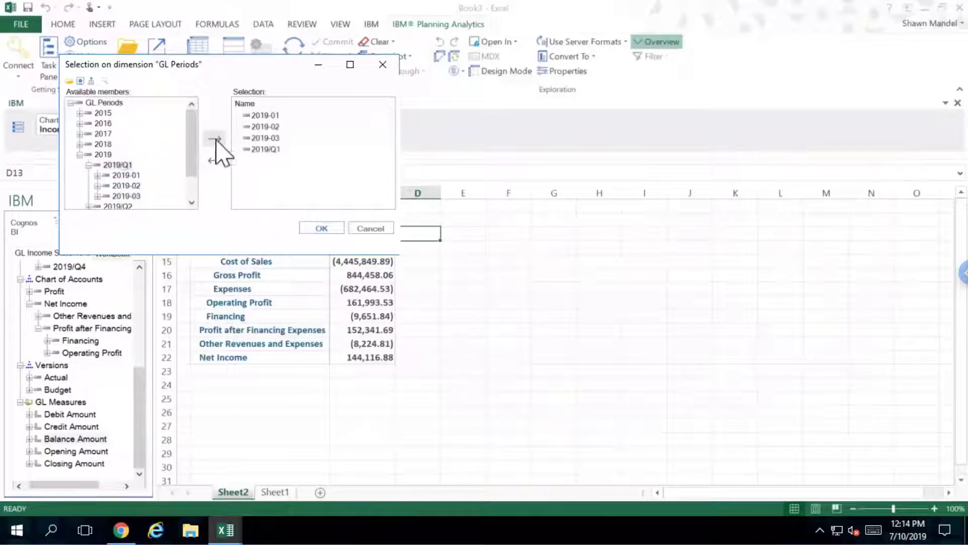
click(80, 144)
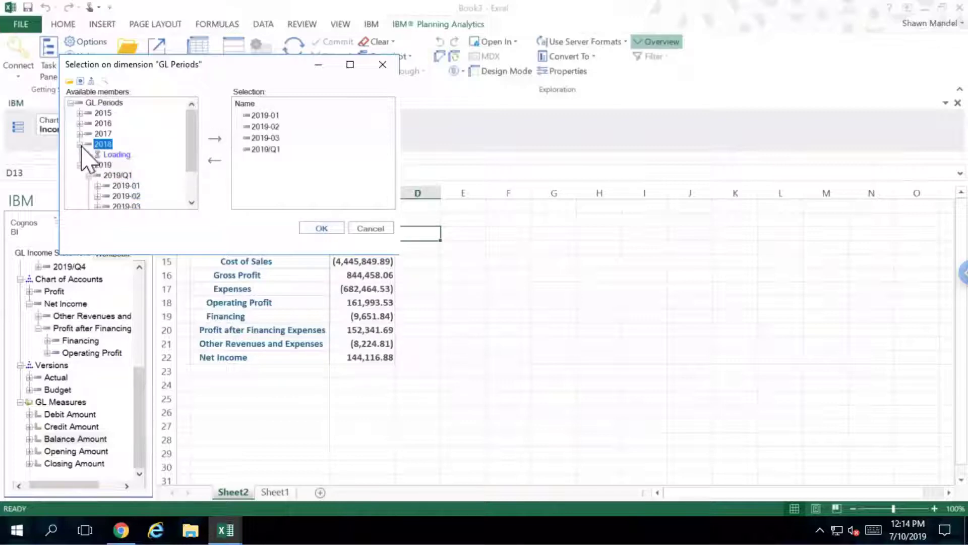
click(116, 155)
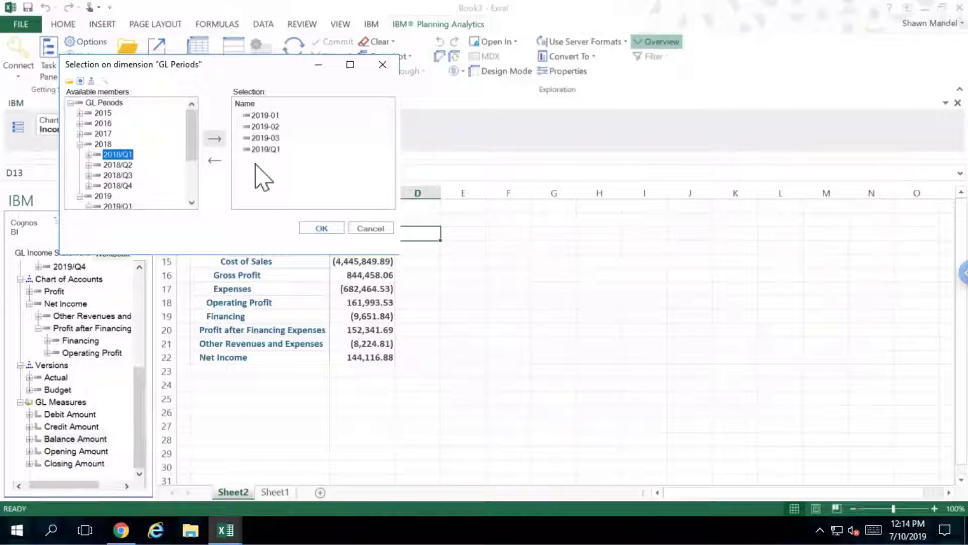
click(215, 139)
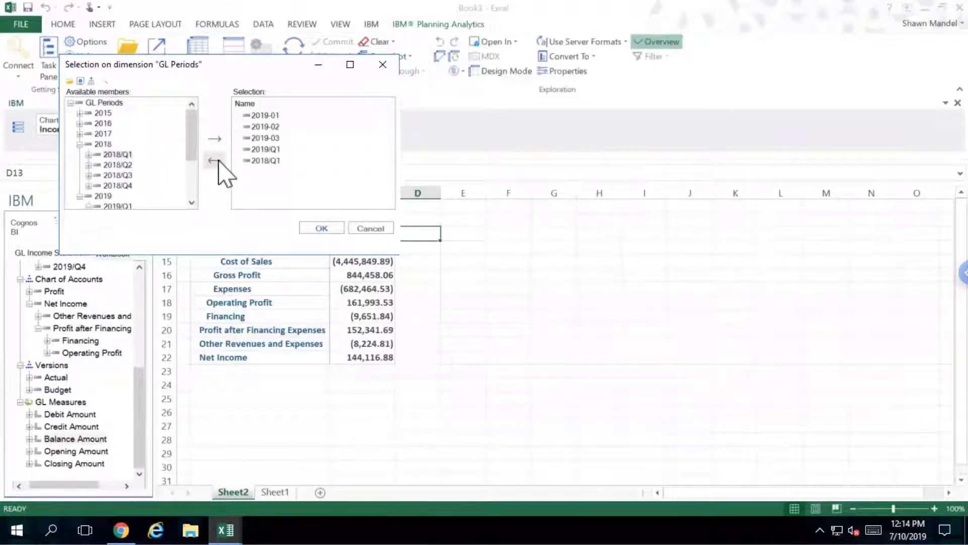
click(326, 228)
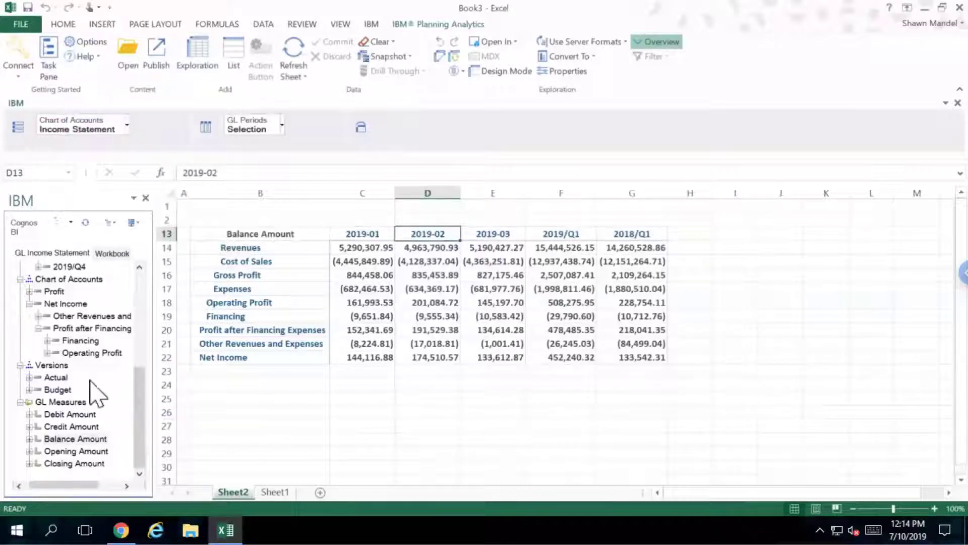
Nest the Actual and Budget versions under each period column
click(59, 379)
ctrl+click(58, 389)
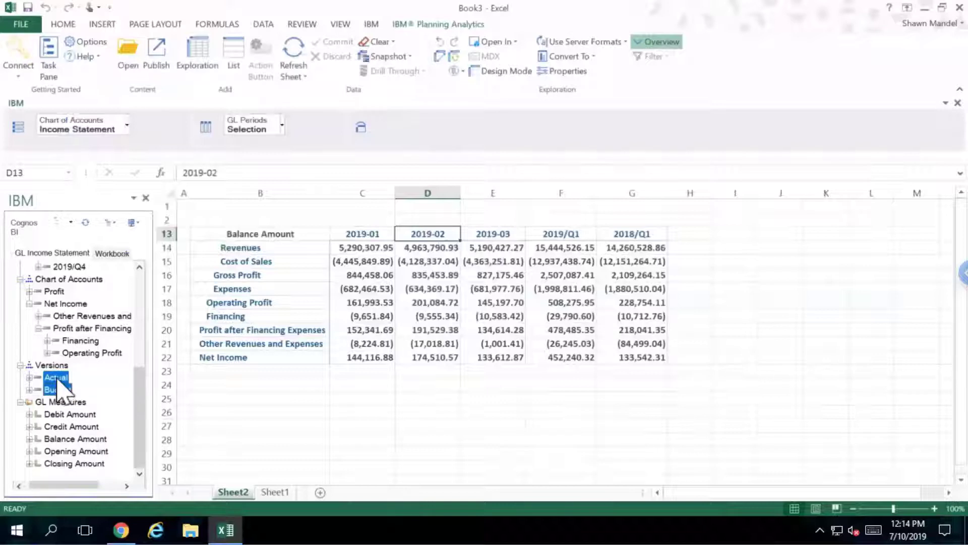
mouse_move(57, 388)
mouse_down()
mouse_move(295, 163)
mouse_move(308, 129)
mouse_up()
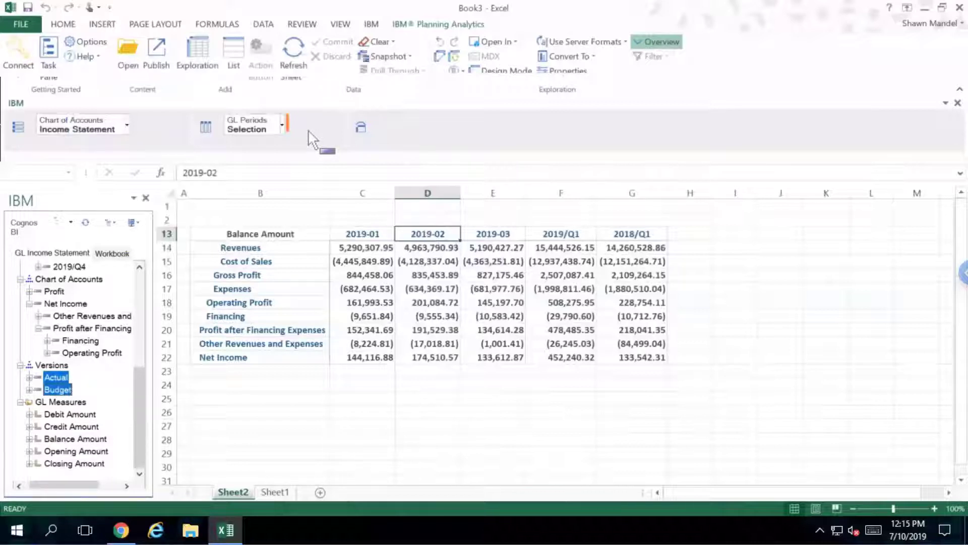
drag(308, 129, 307, 129)
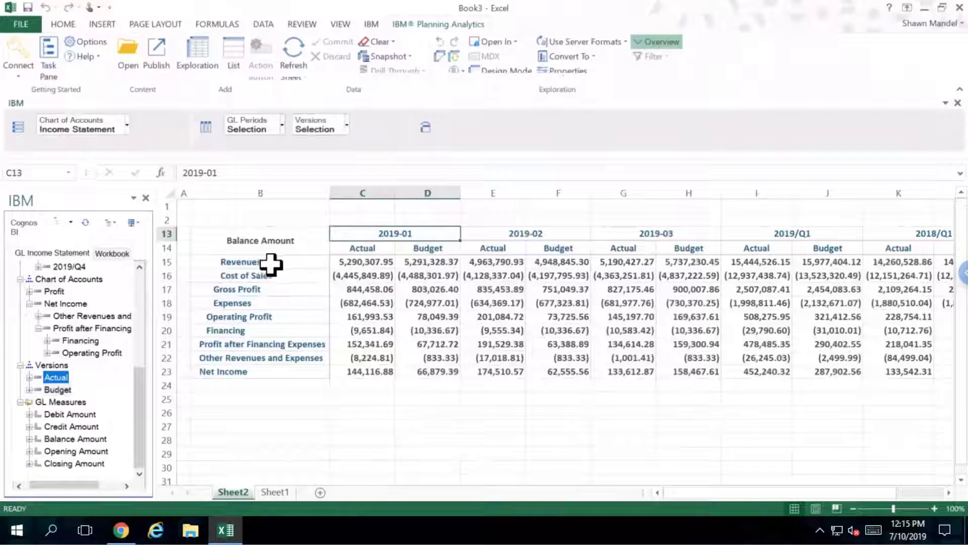
Drill Revenues through 40 - Revenue into the 400 - SALES & OTHER INCOME accounts 4100–4400
click(271, 262)
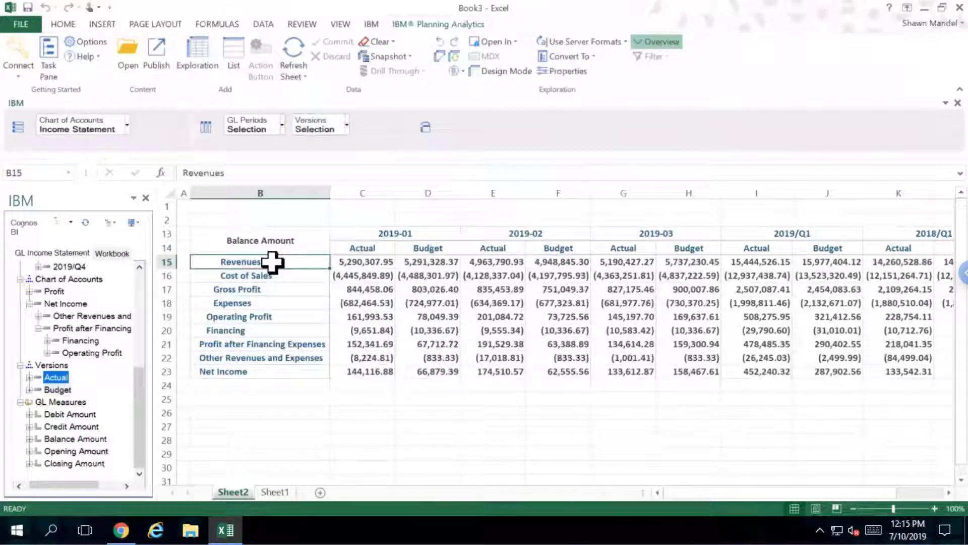
double_click(273, 261)
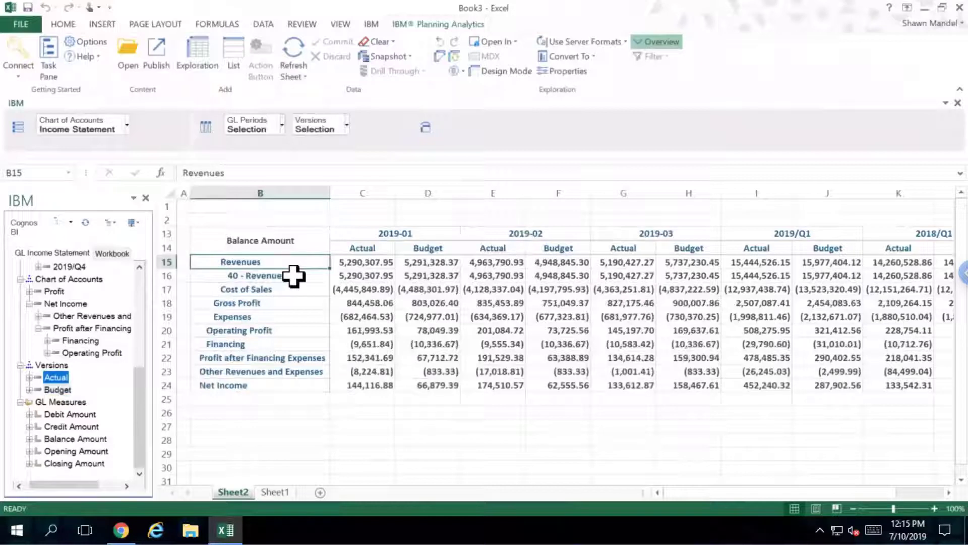
click(293, 276)
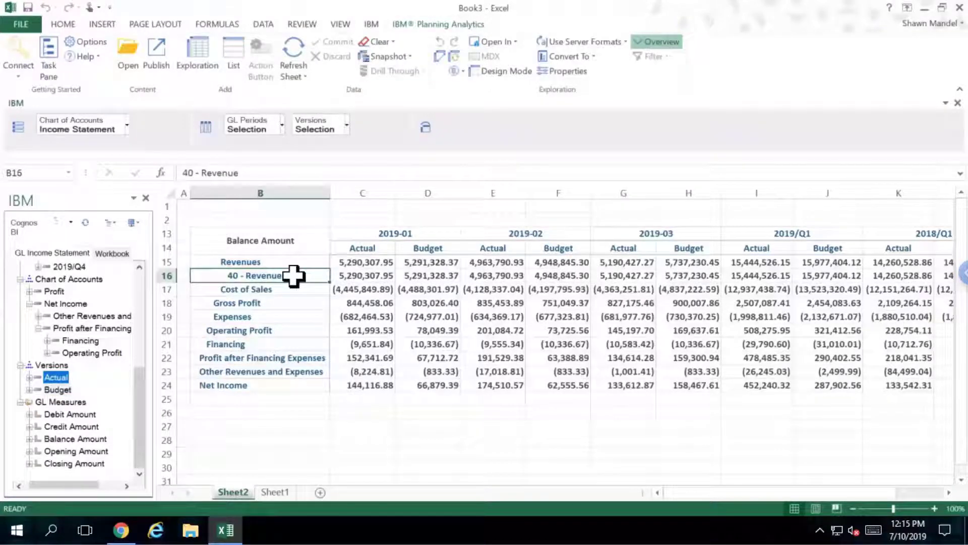
double_click(293, 276)
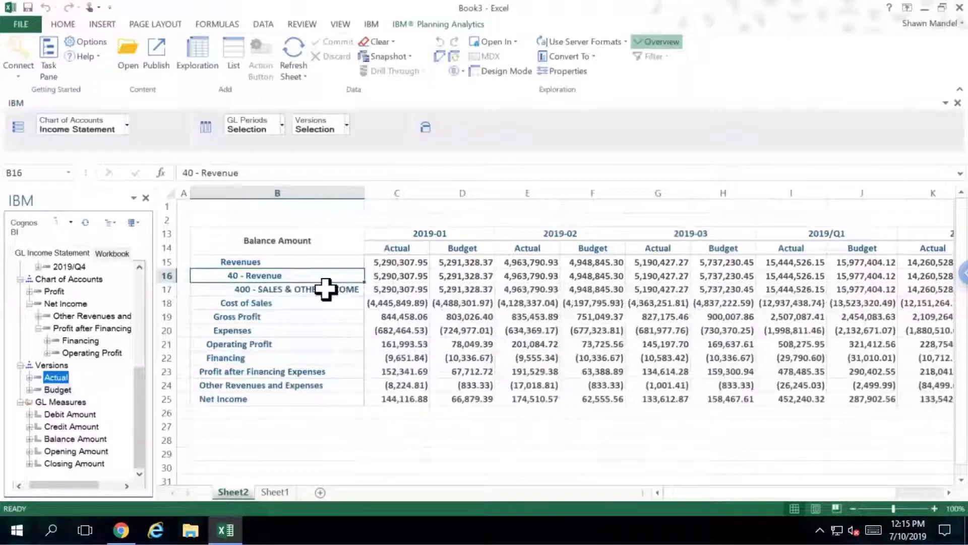
double_click(326, 288)
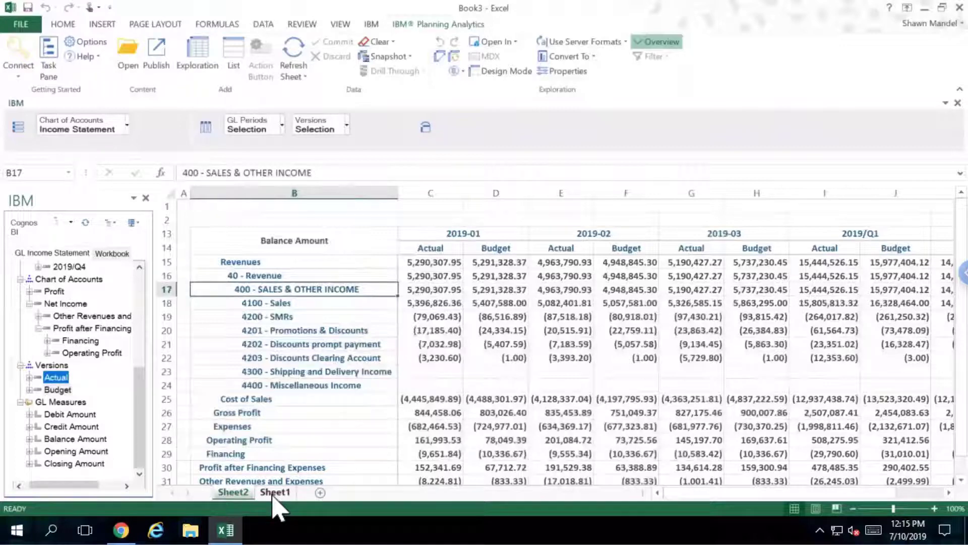
Start a new exploration on the empty sheet and load the GL Balance Sheet package from Cognos BI
click(274, 493)
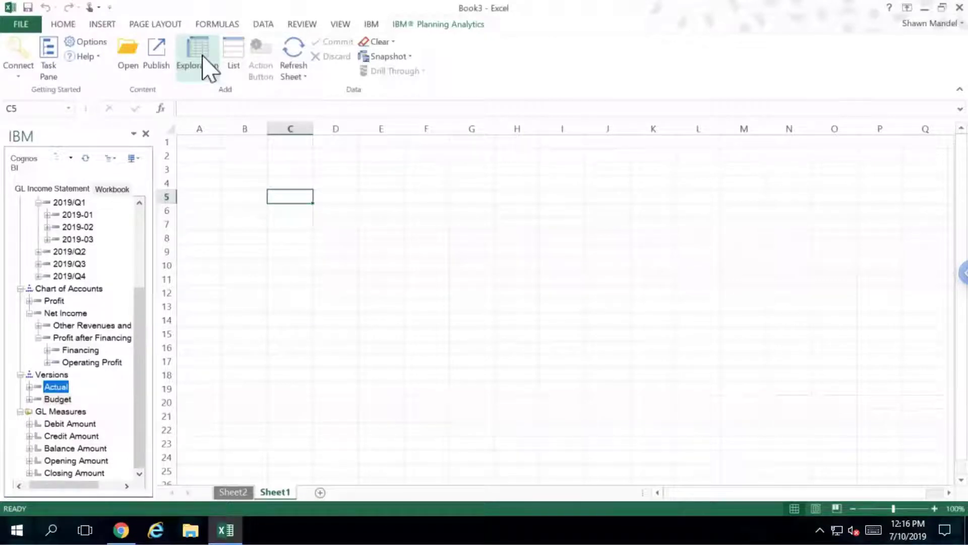
click(204, 61)
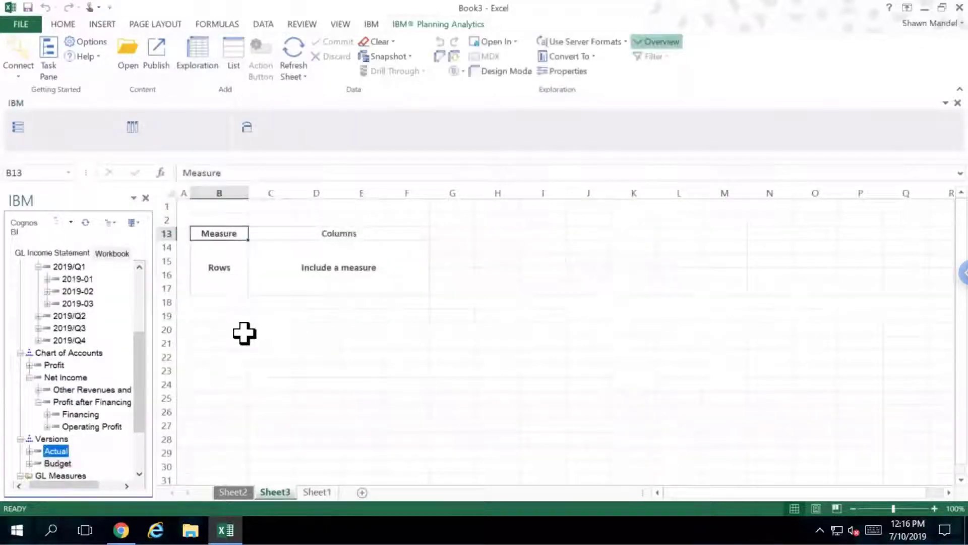
click(17, 75)
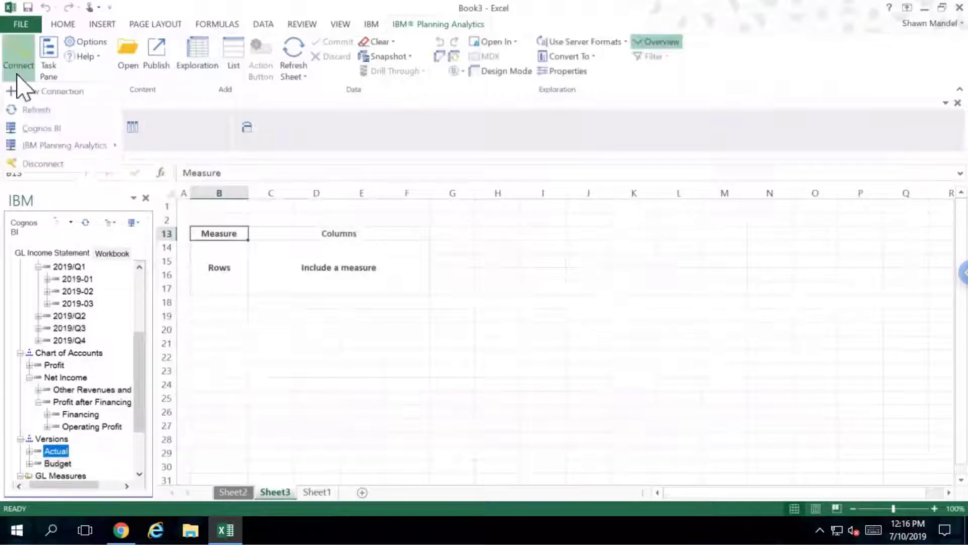
click(30, 128)
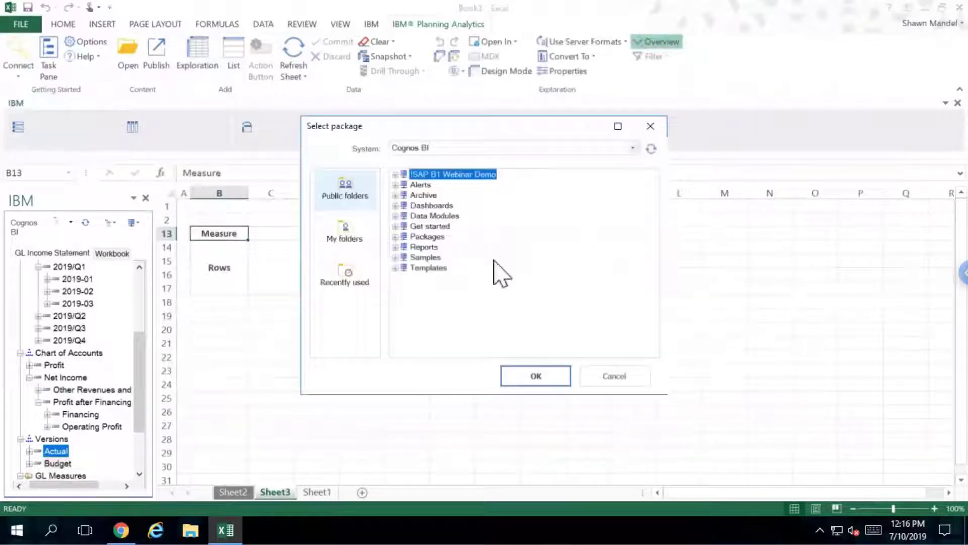
click(396, 237)
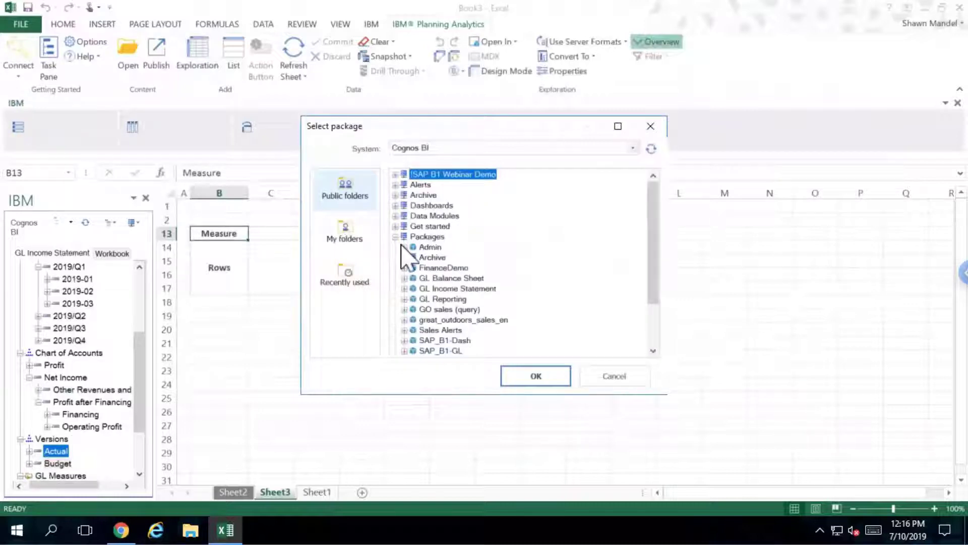
click(438, 279)
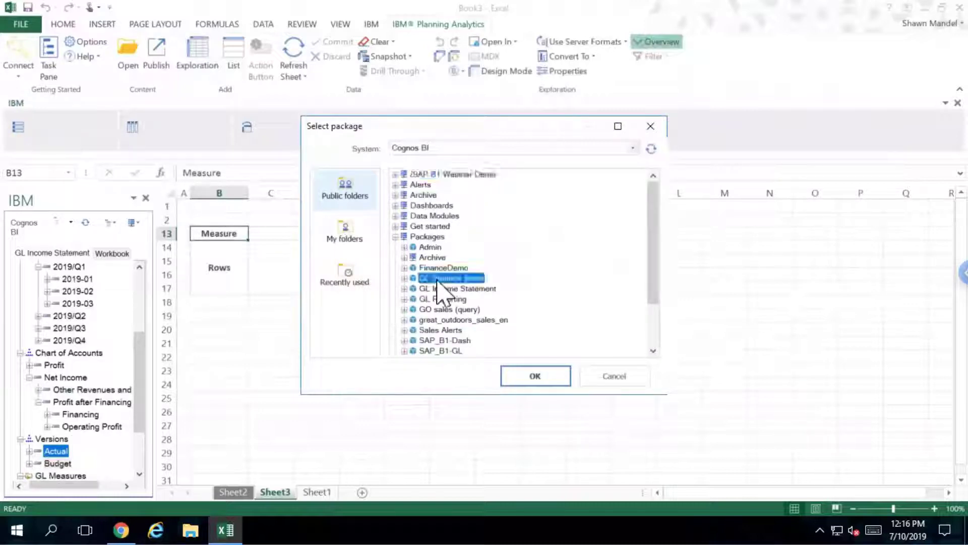
click(531, 375)
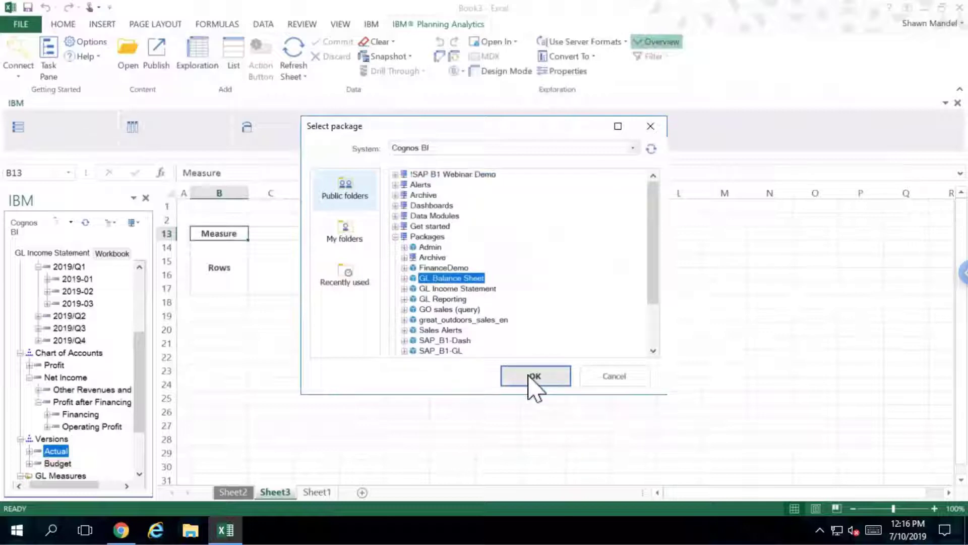
click(529, 376)
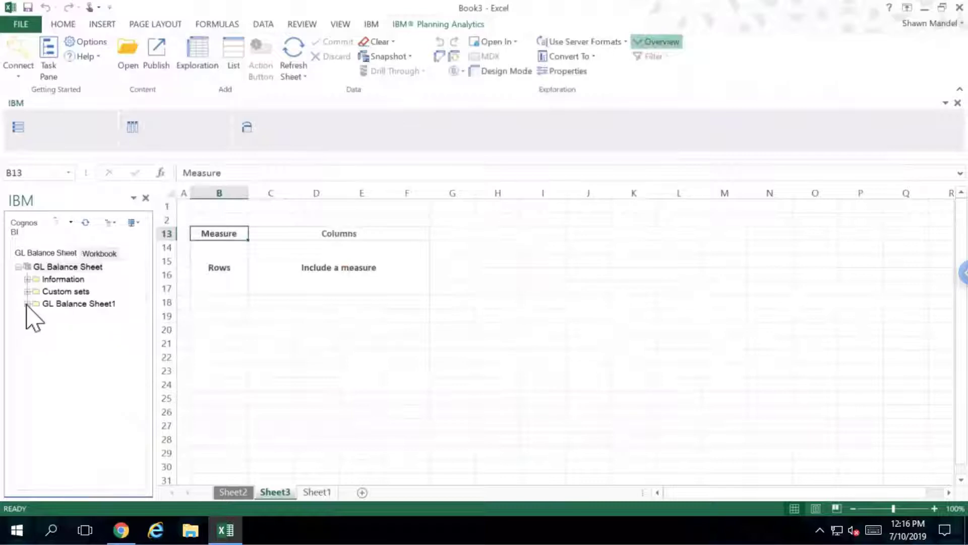
Use the Chart of Accounts Profit hierarchy as the exploration's rows
click(26, 304)
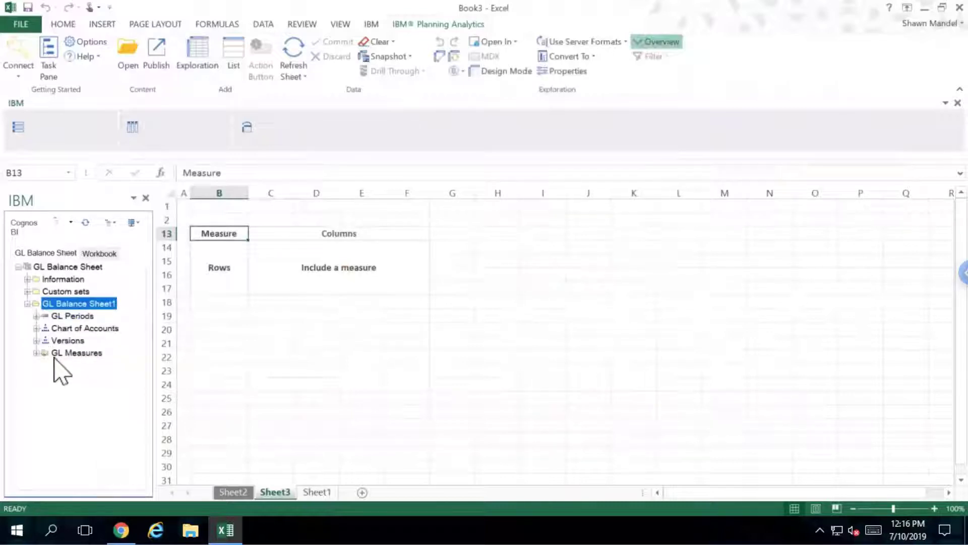
click(36, 328)
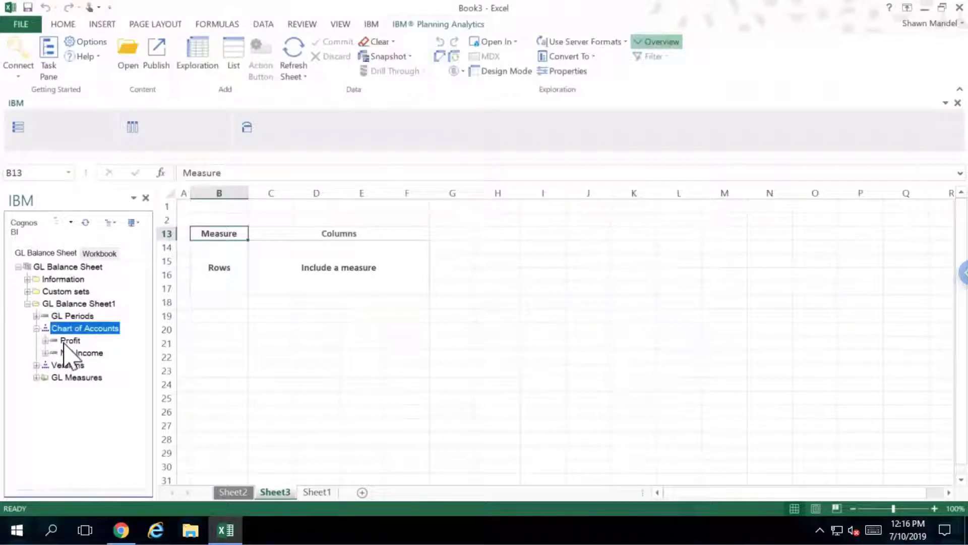
click(63, 343)
drag(64, 343, 211, 269)
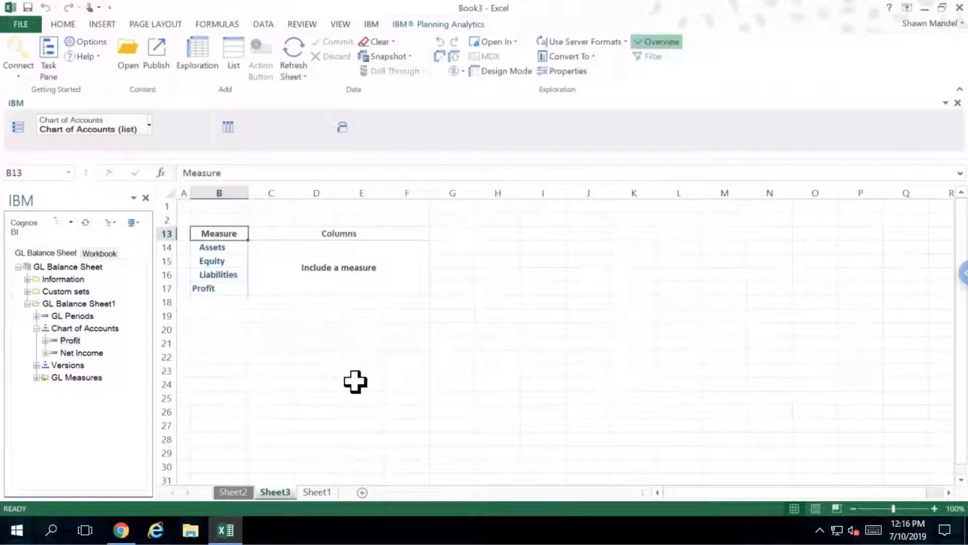
Expand GL Periods down to 2019/Q1 and select the 2019-01 period
click(37, 315)
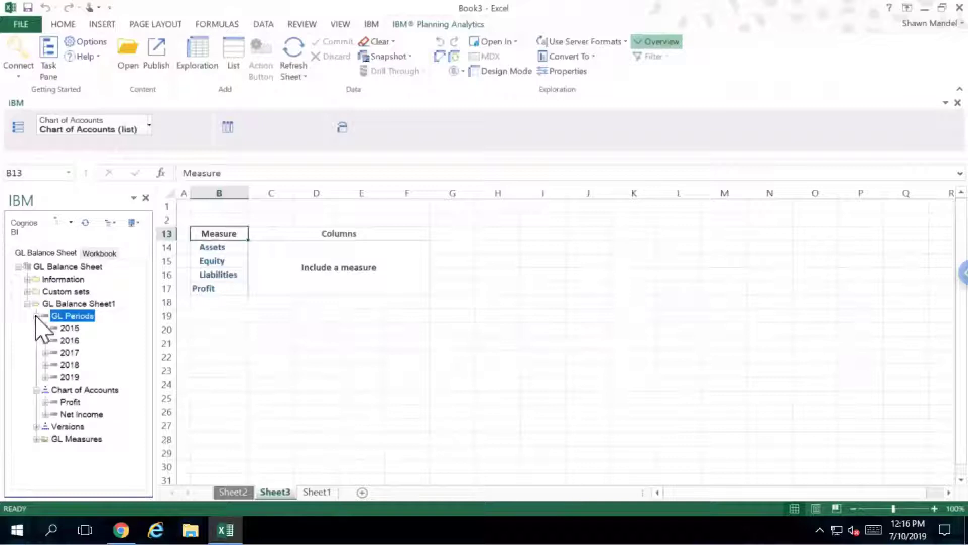
click(45, 377)
click(54, 389)
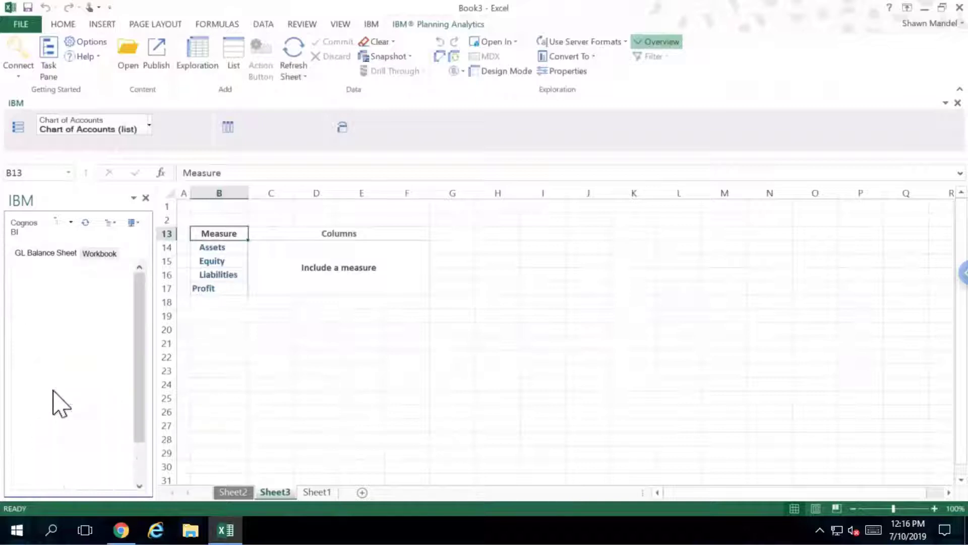
click(91, 402)
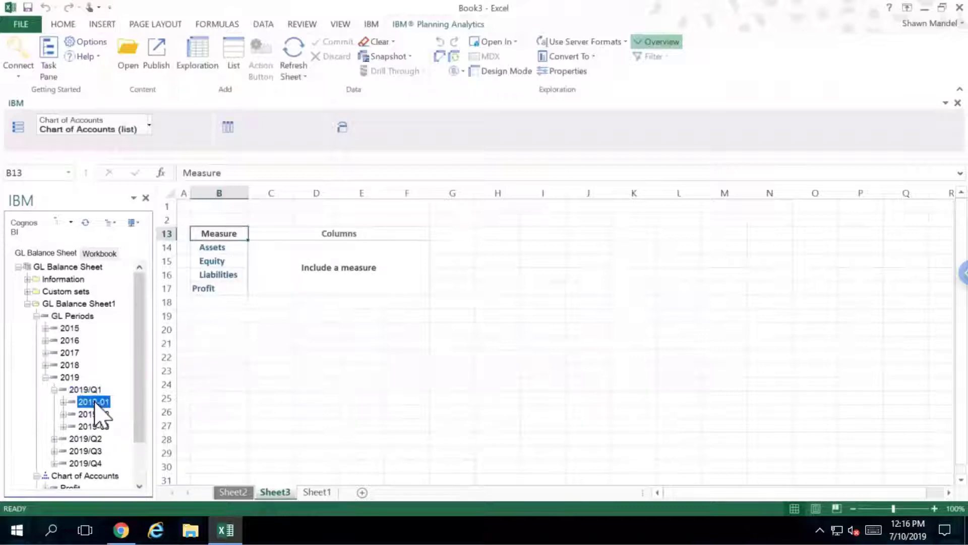
Put 2019-01 in the columns with Opening, Balance and Closing Amount measures beside it
drag(96, 411, 310, 232)
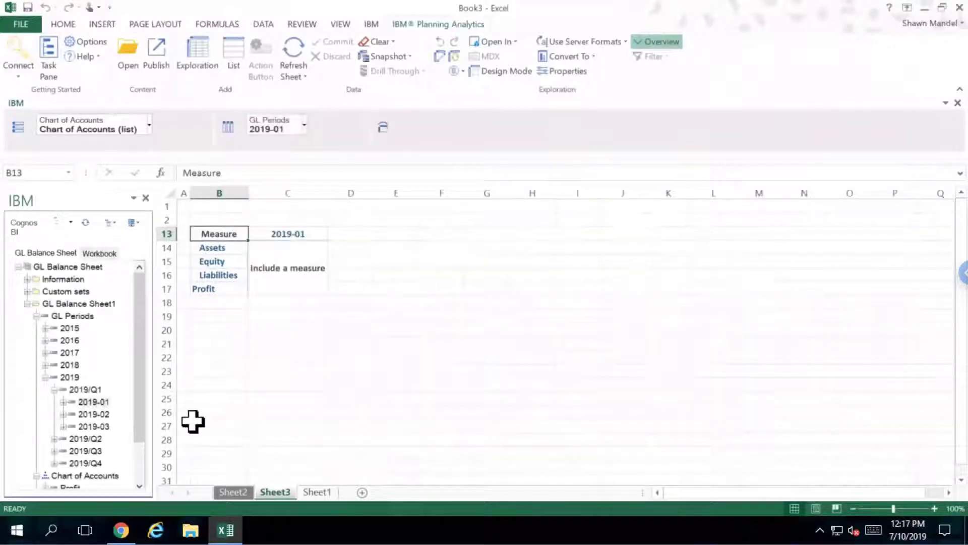
scroll(142, 462, down, 2)
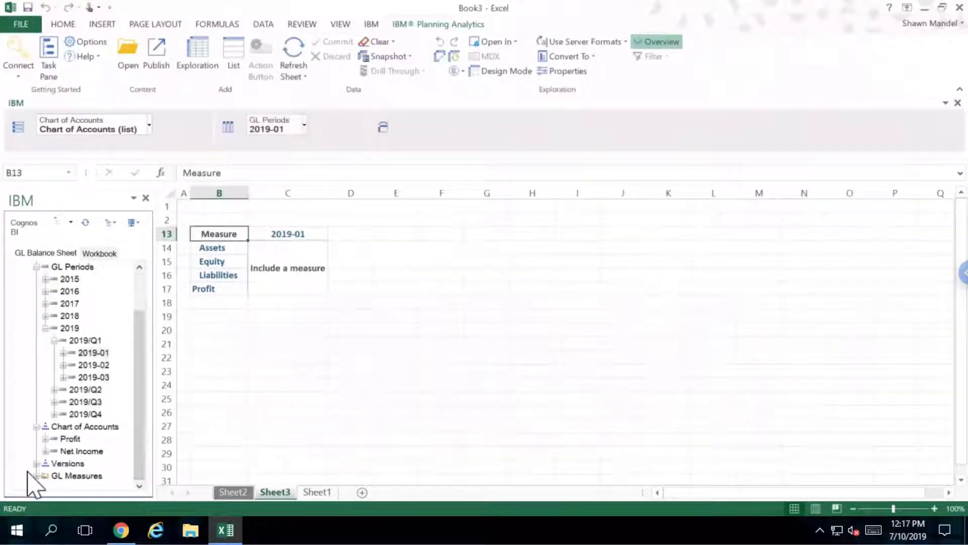
click(36, 477)
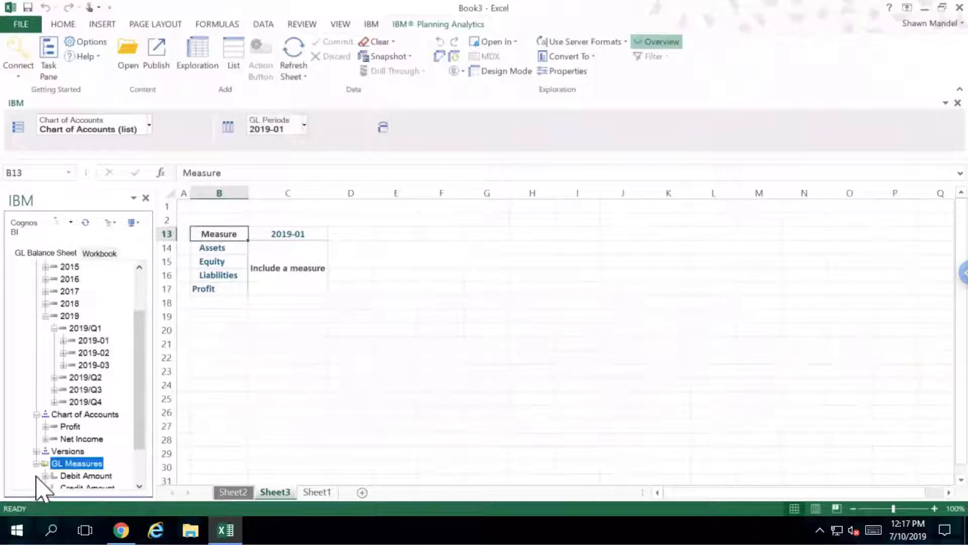
scroll(142, 485, down, 2)
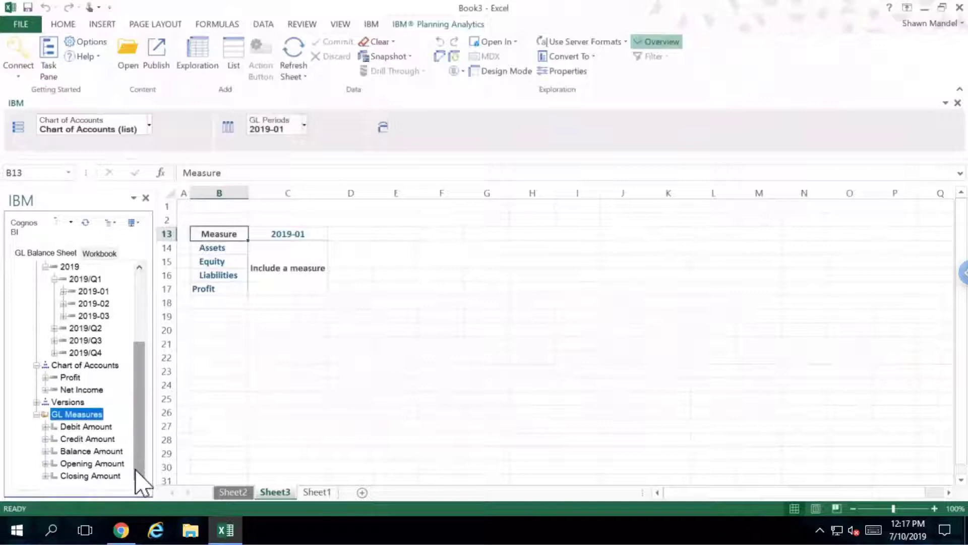
click(91, 464)
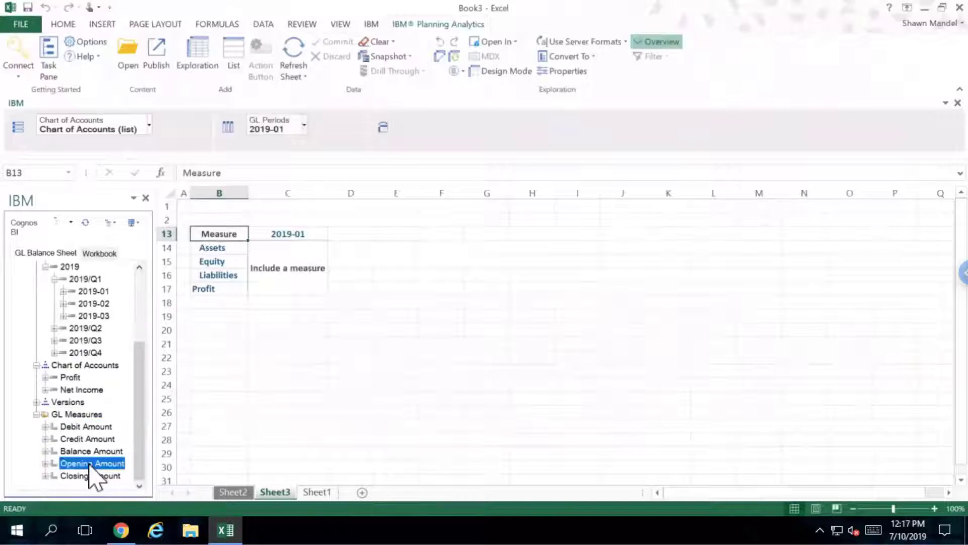
ctrl+click(89, 452)
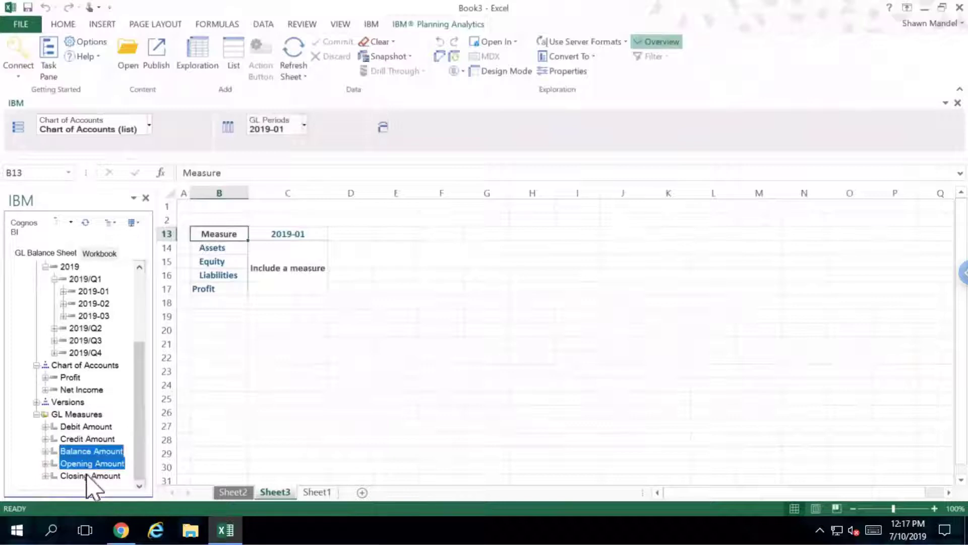
ctrl+click(87, 476)
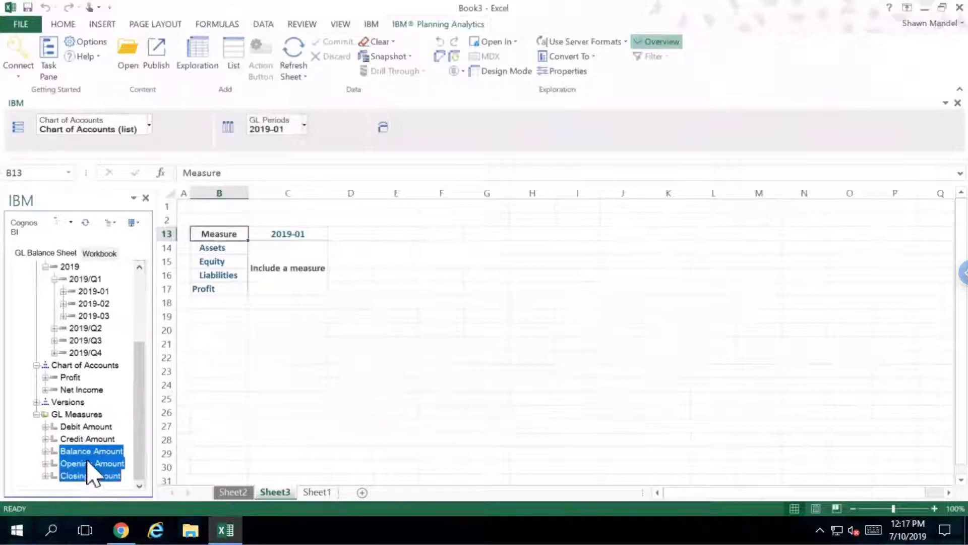
mouse_move(93, 463)
mouse_down()
mouse_move(227, 201)
mouse_move(331, 127)
mouse_up()
drag(331, 125, 329, 125)
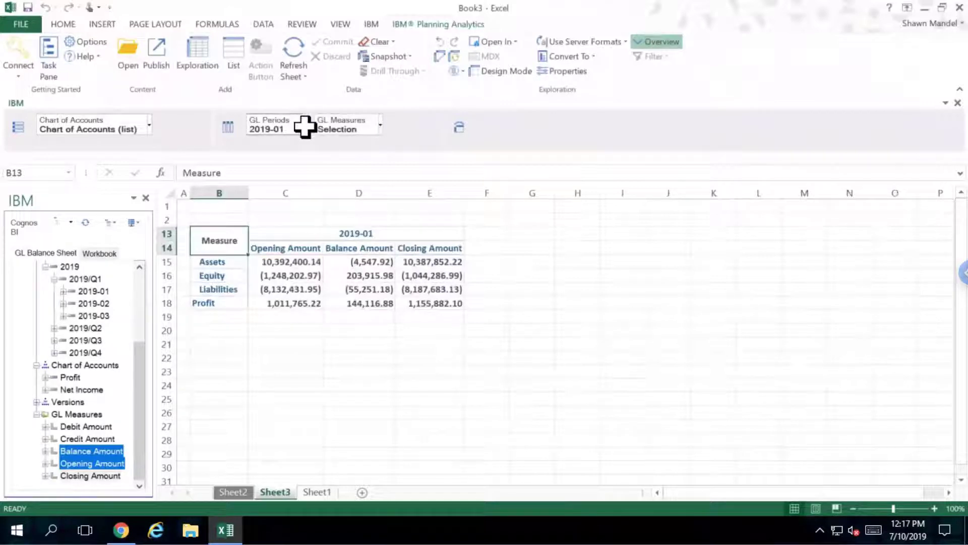
Edit the GL Periods column set to include 2019-02 alongside 2019-01
click(305, 126)
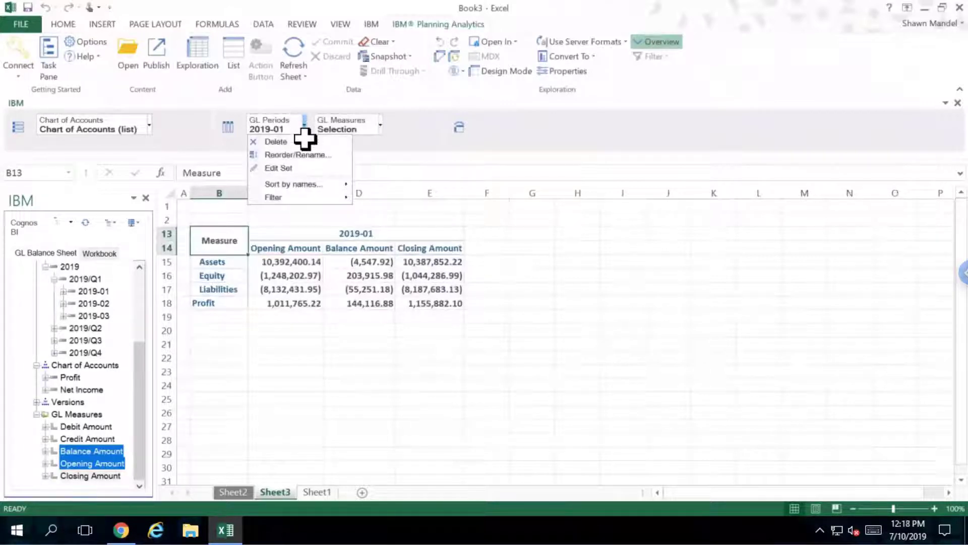
click(297, 170)
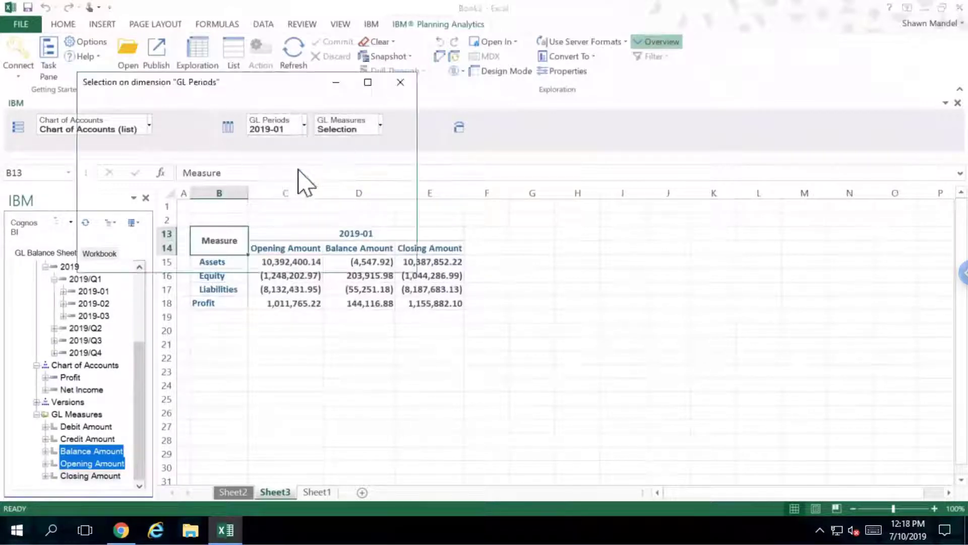
click(88, 121)
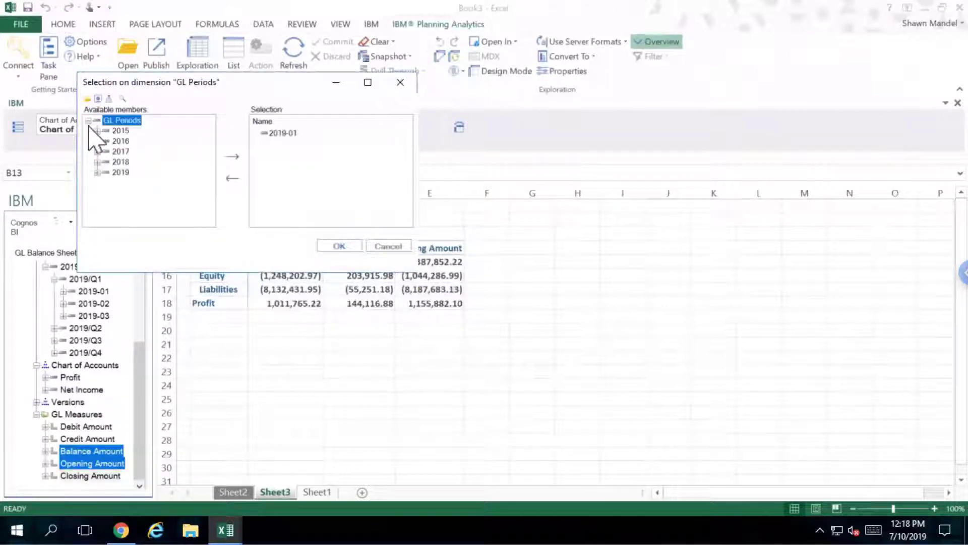
click(97, 172)
click(106, 182)
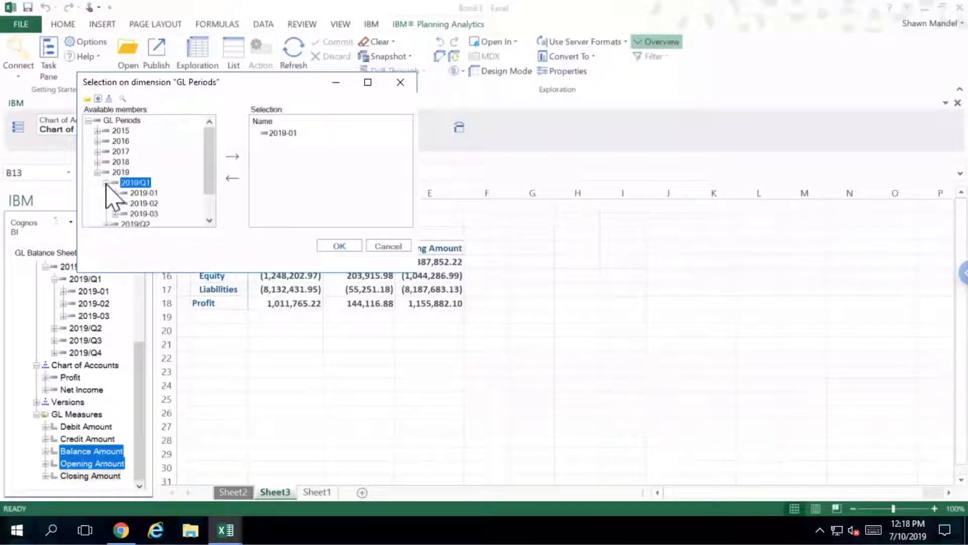
click(143, 203)
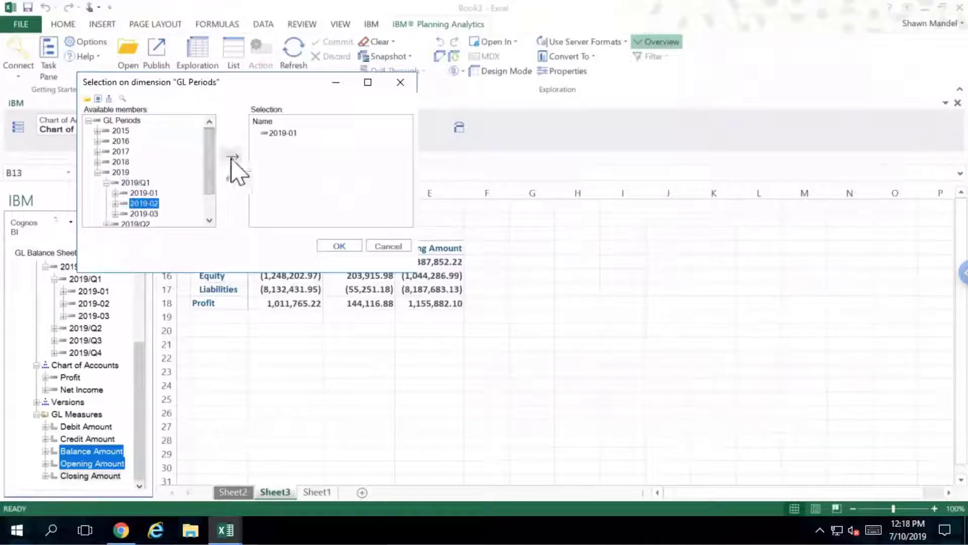
click(232, 156)
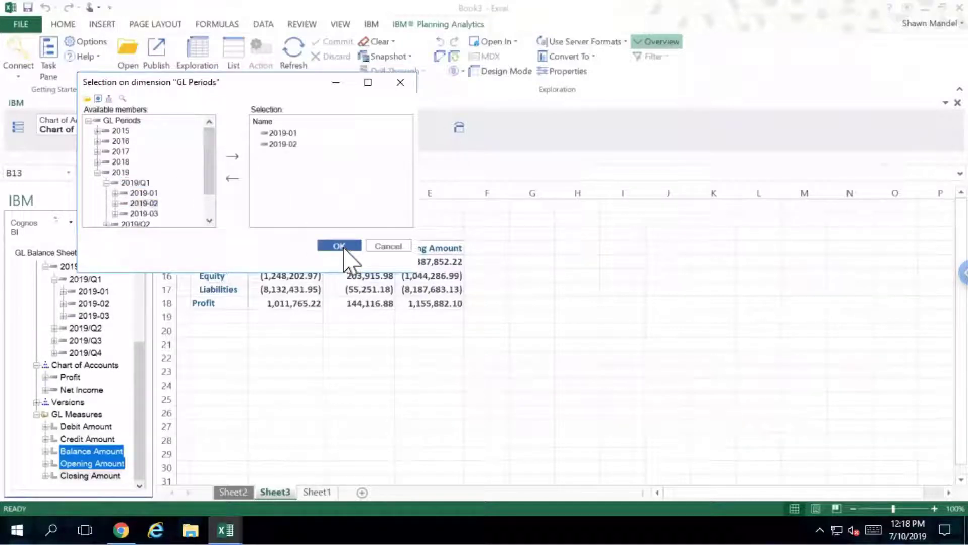
click(340, 246)
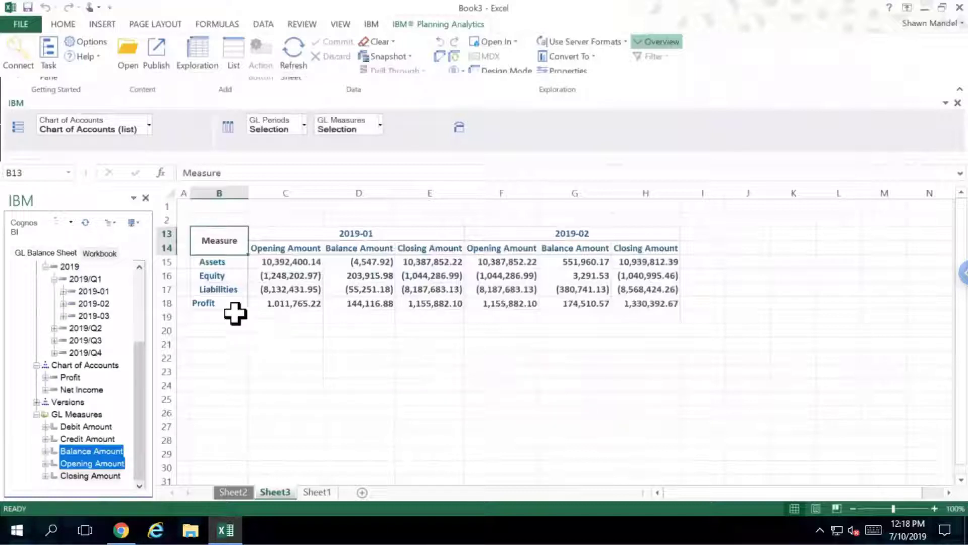
Drill Assets into 10 - Current Assets and select the 100 - CASH IN BANKS row
click(233, 262)
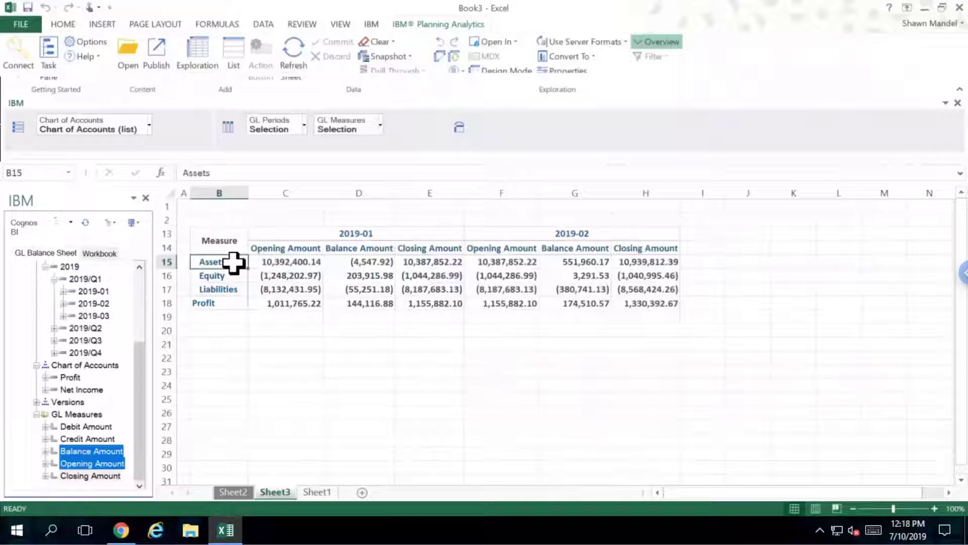
double_click(233, 262)
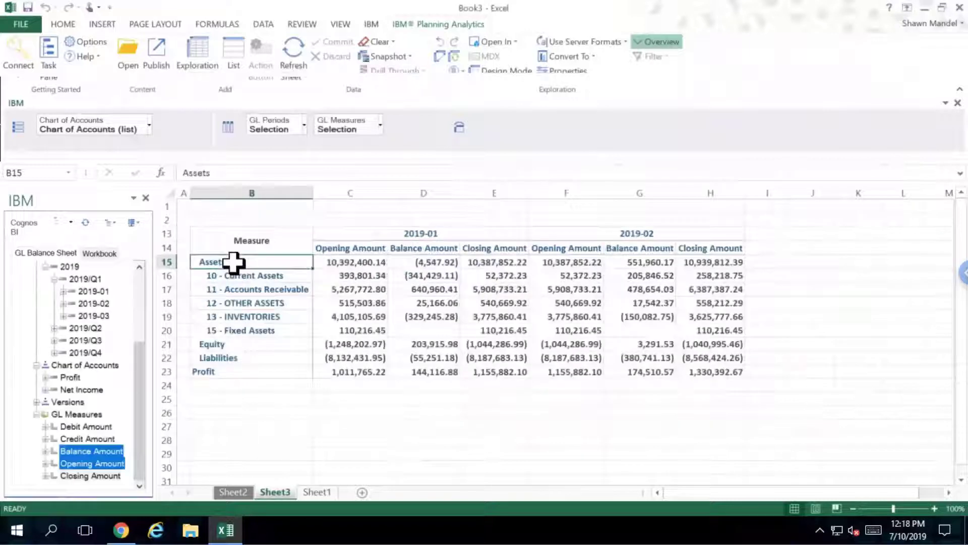
double_click(295, 275)
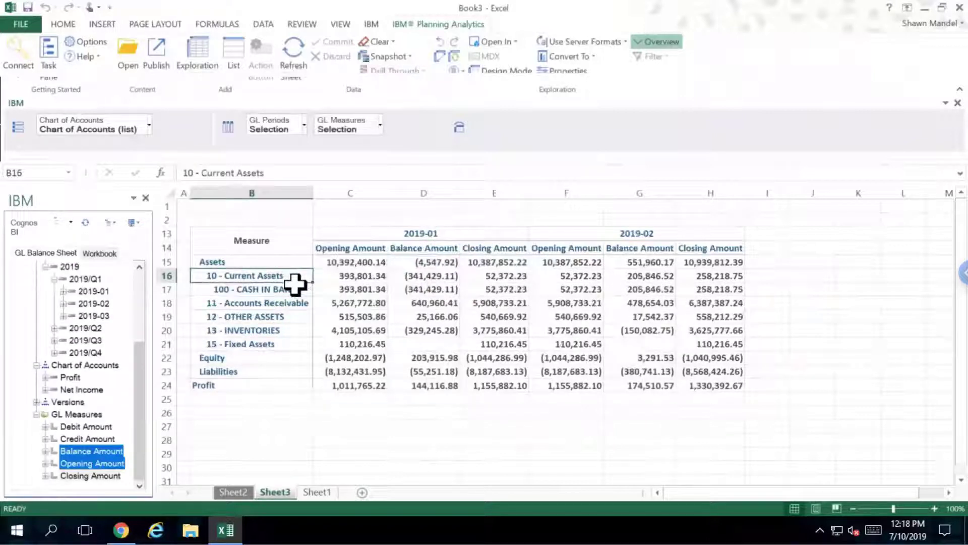
click(296, 286)
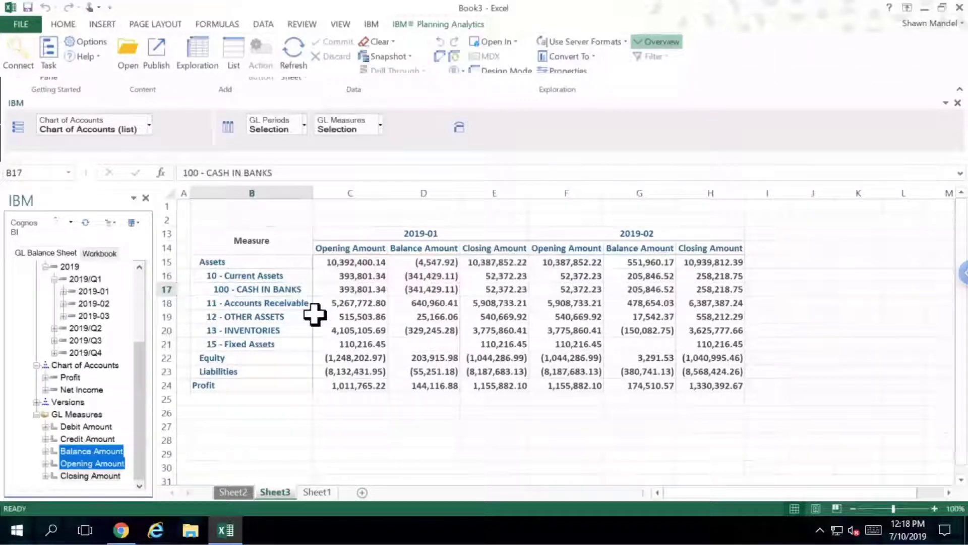